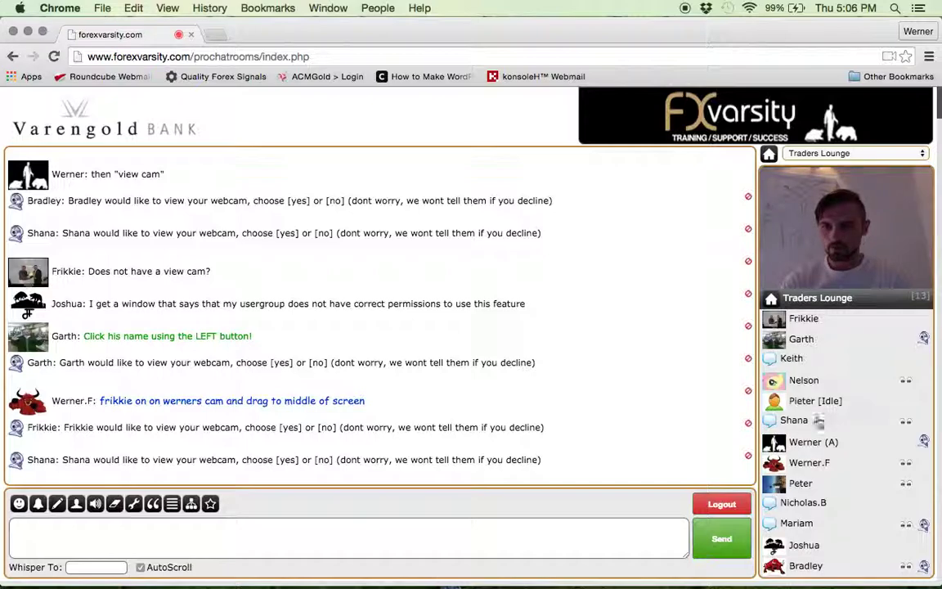
scroll(564, 459, up, 3)
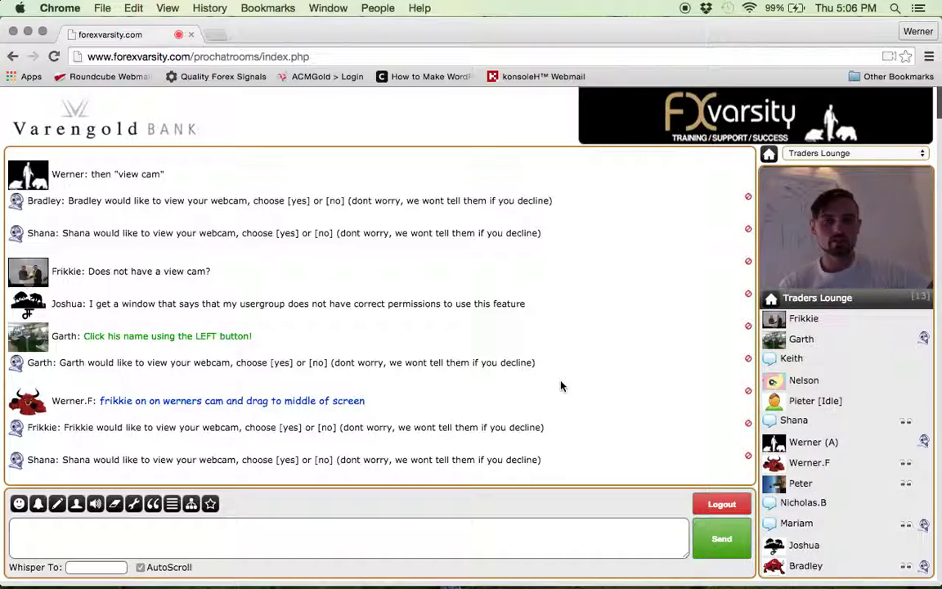
key(ctrl+Right)
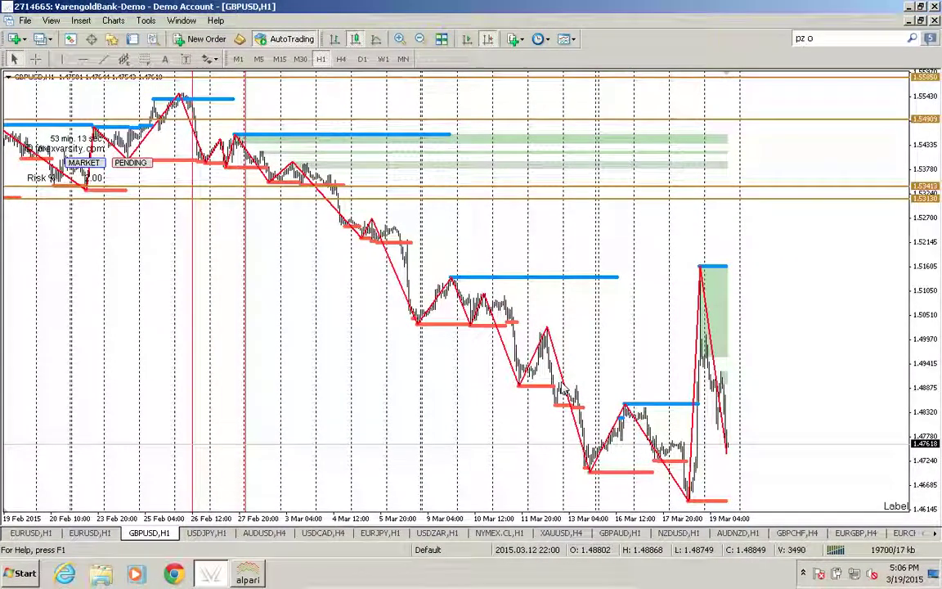
key(ctrl+Left)
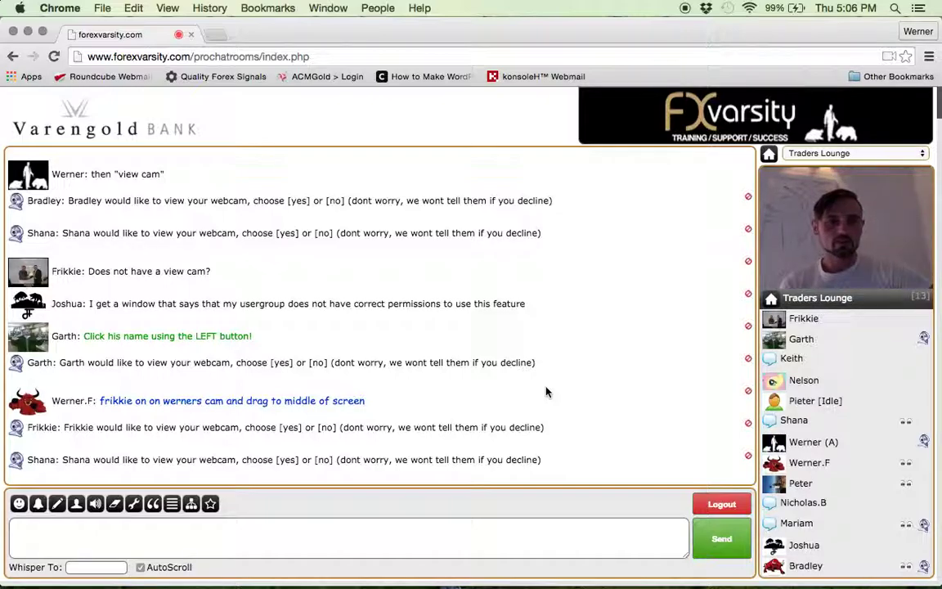
key(super+Tab)
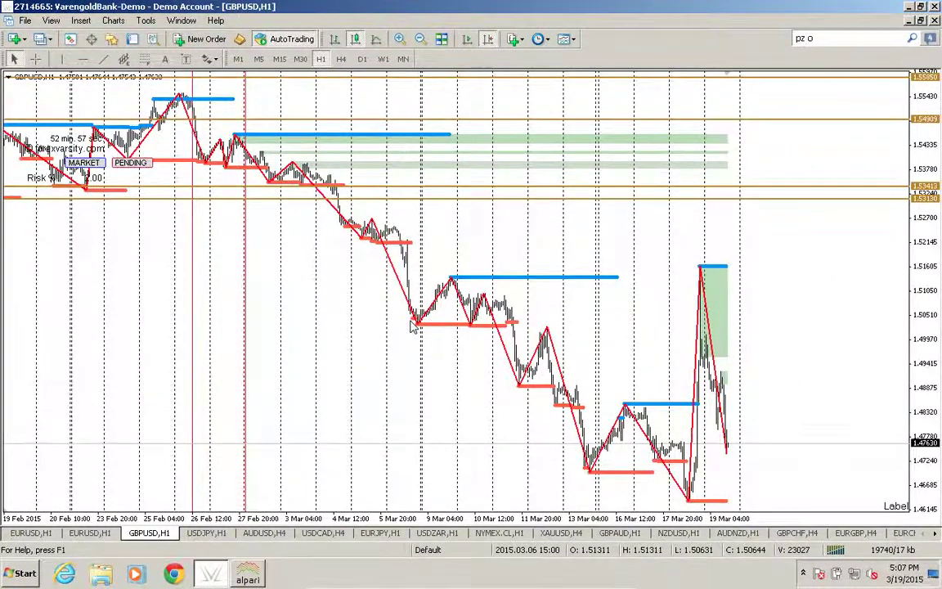
- Switch to the Chrome chat room, allow the newest webcam viewing request and close the system message
key(super+Tab)
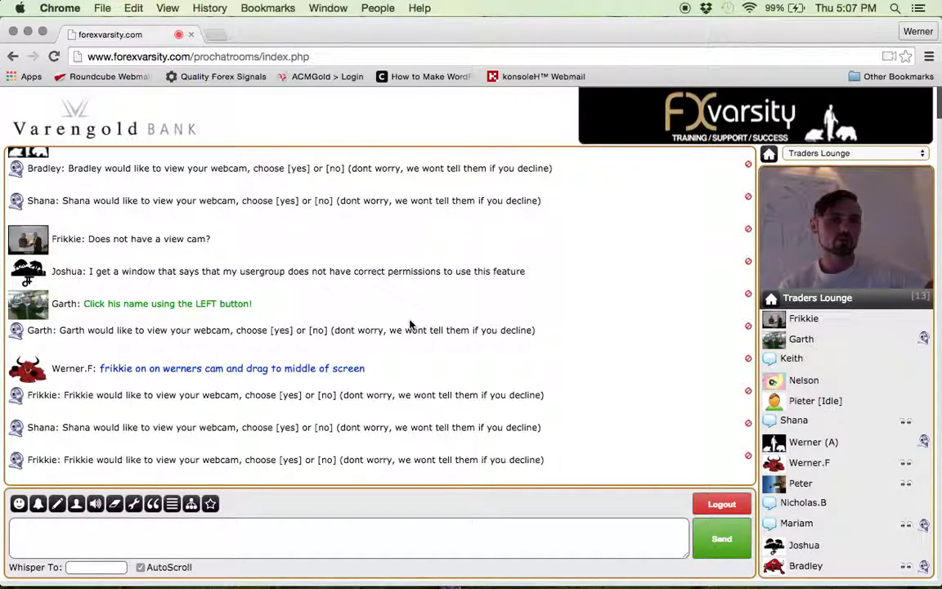
click(290, 461)
click(448, 376)
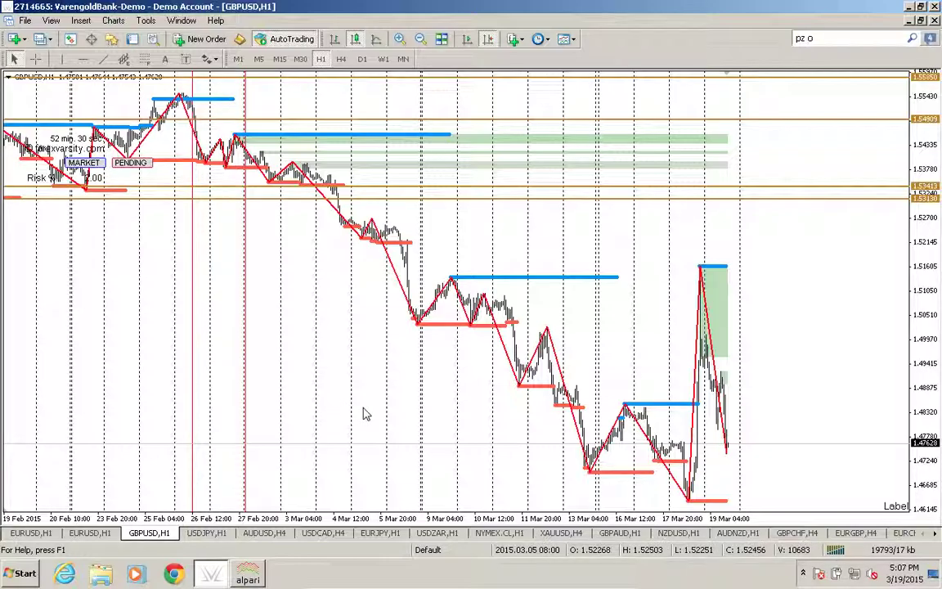
key(ctrl+Left)
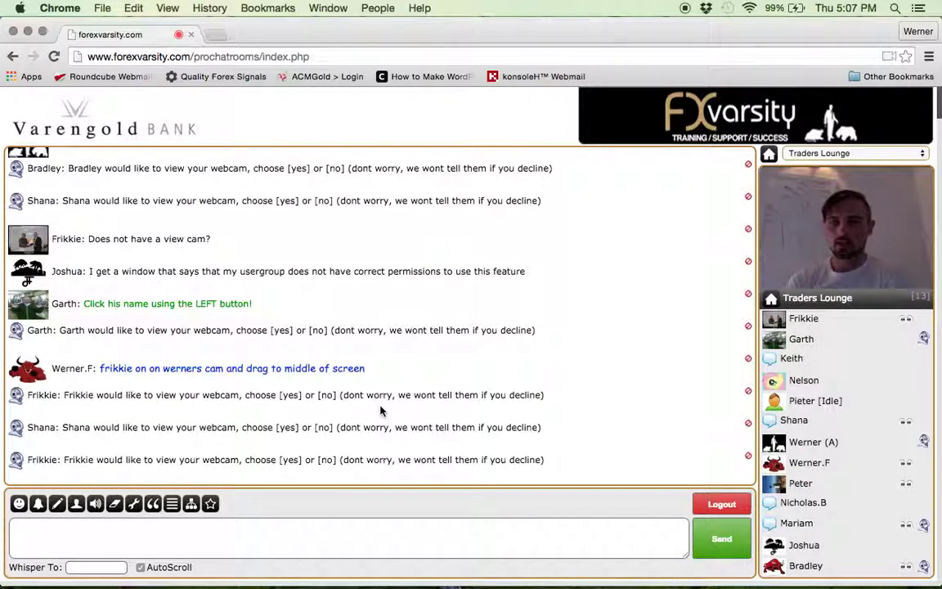
key(ctrl+Right)
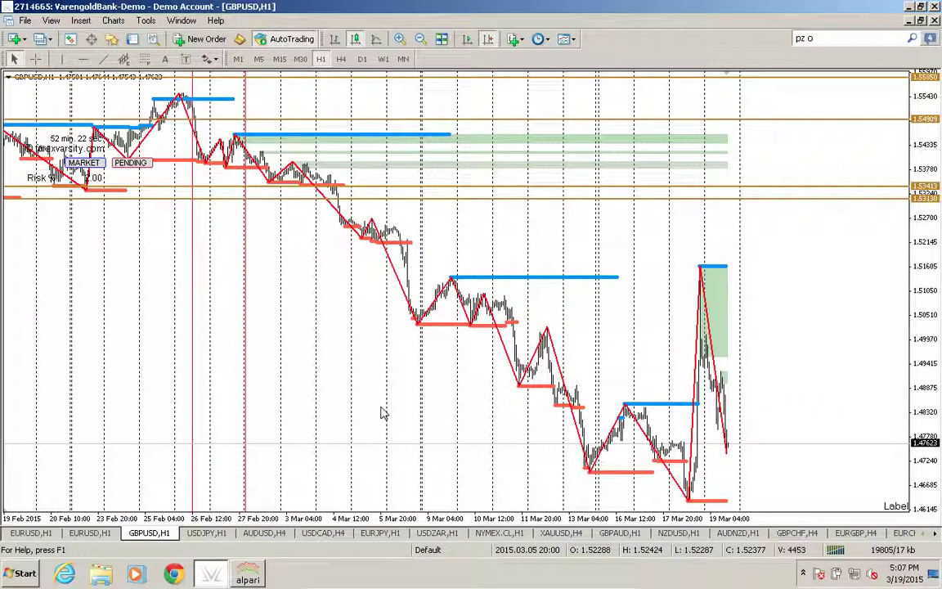
key(ctrl+Left)
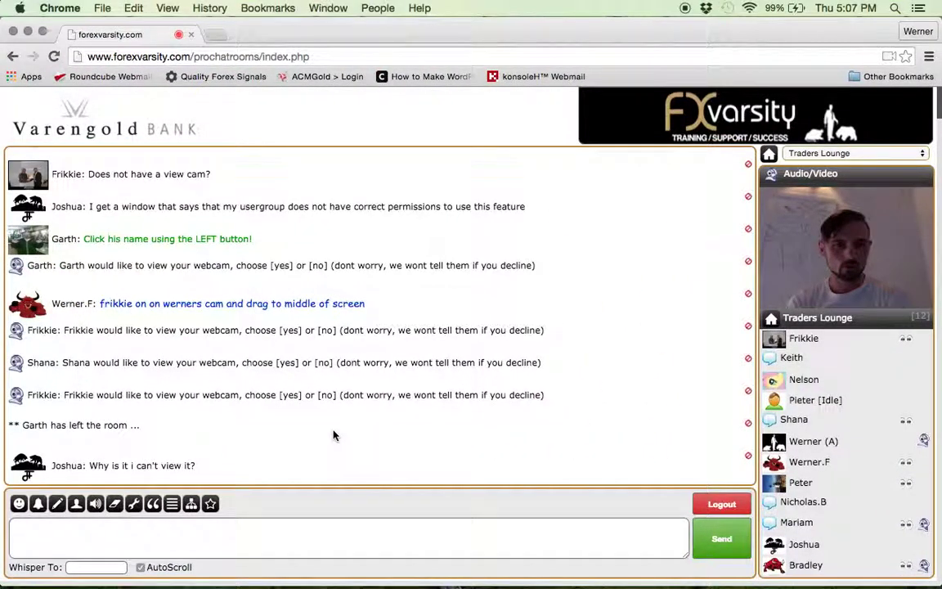
key(ctrl+Right)
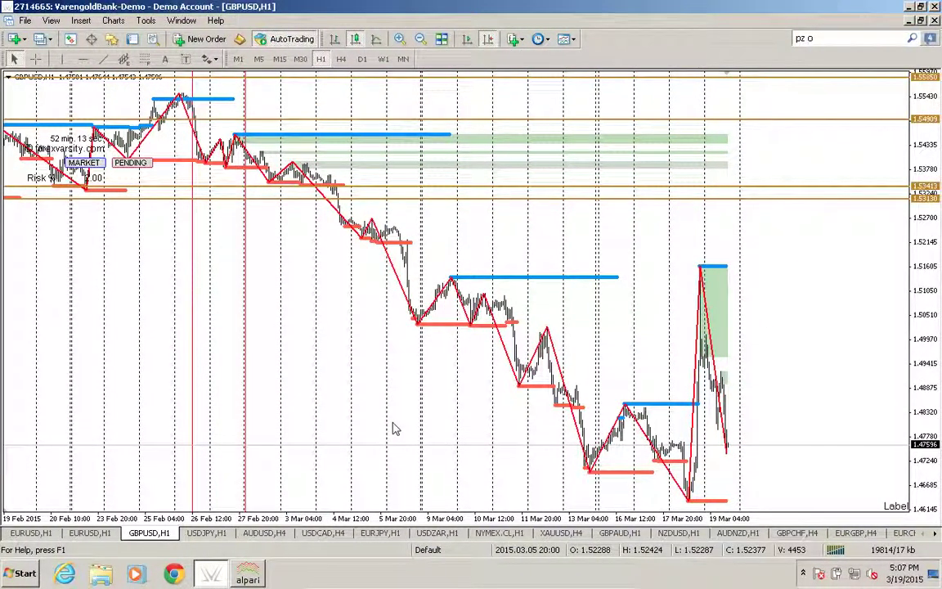
key(ctrl+Left)
key(ctrl+Right)
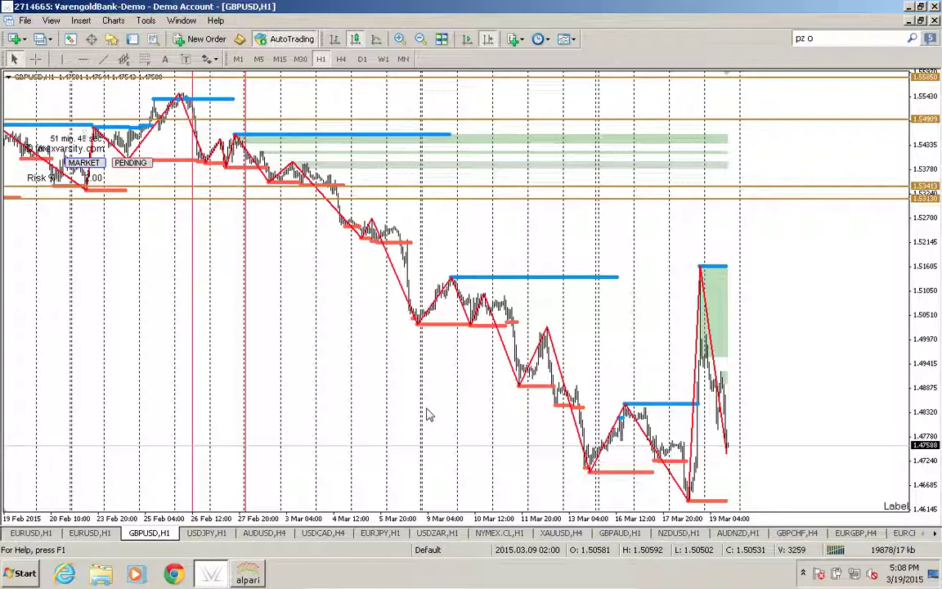
- Return to the Chrome chat room, grant the latest participant's webcam request and dismiss the system message
key(ctrl+Left)
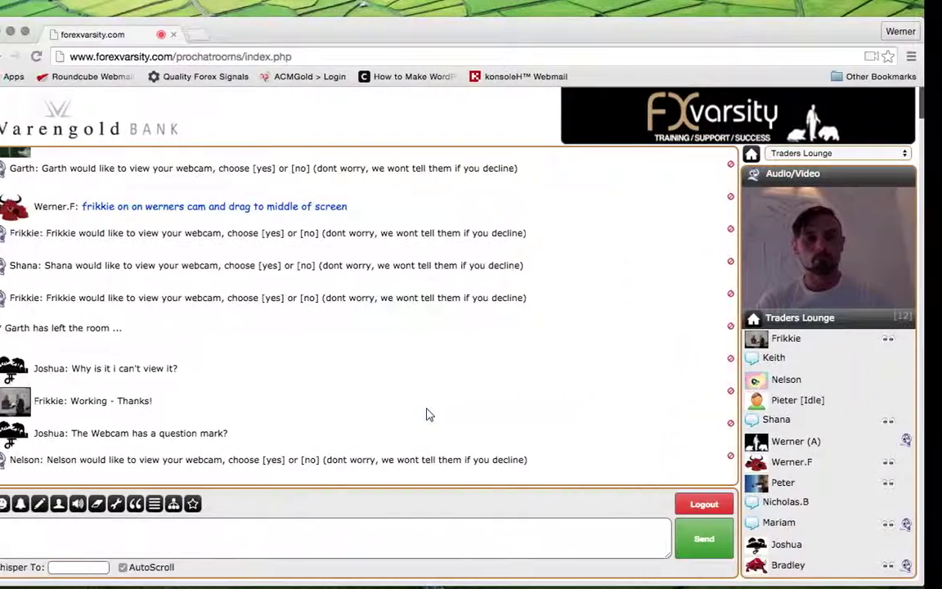
click(292, 459)
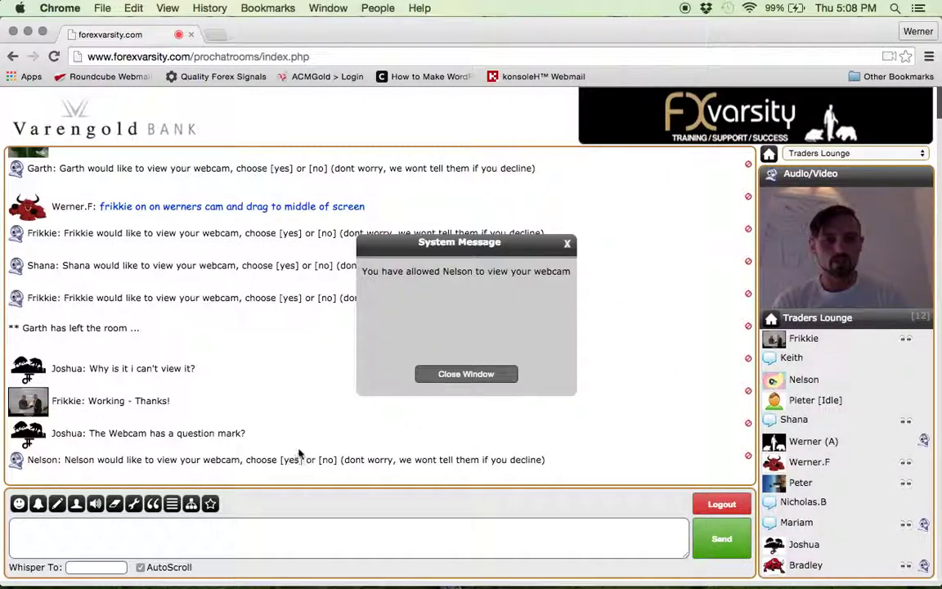
click(456, 377)
- Switch to the trading terminal and place a horizontal line at 1.51370 on the GBPUSD H1 chart, along the 9 March blue level
key(ctrl+Right)
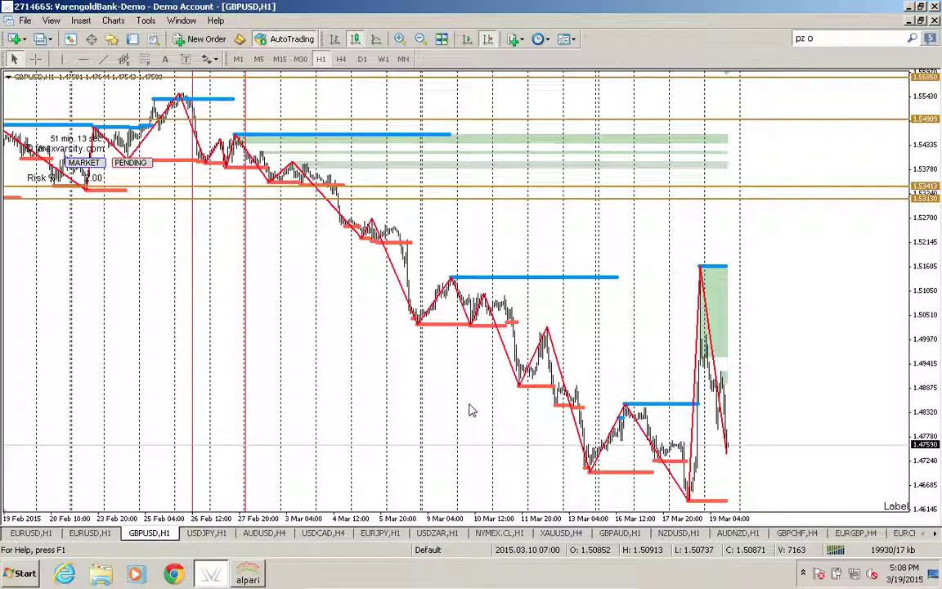
key(ctrl+Left)
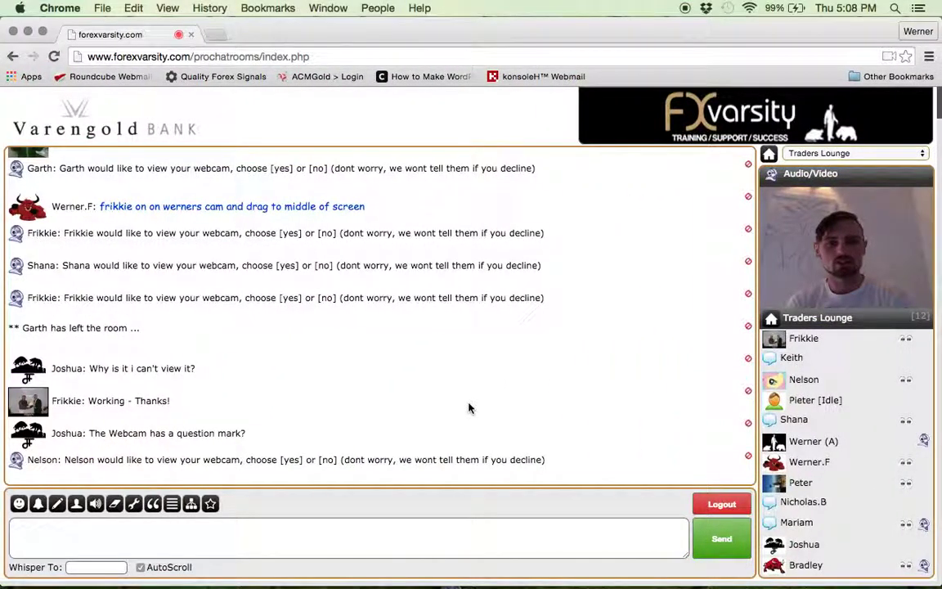
key(ctrl+Right)
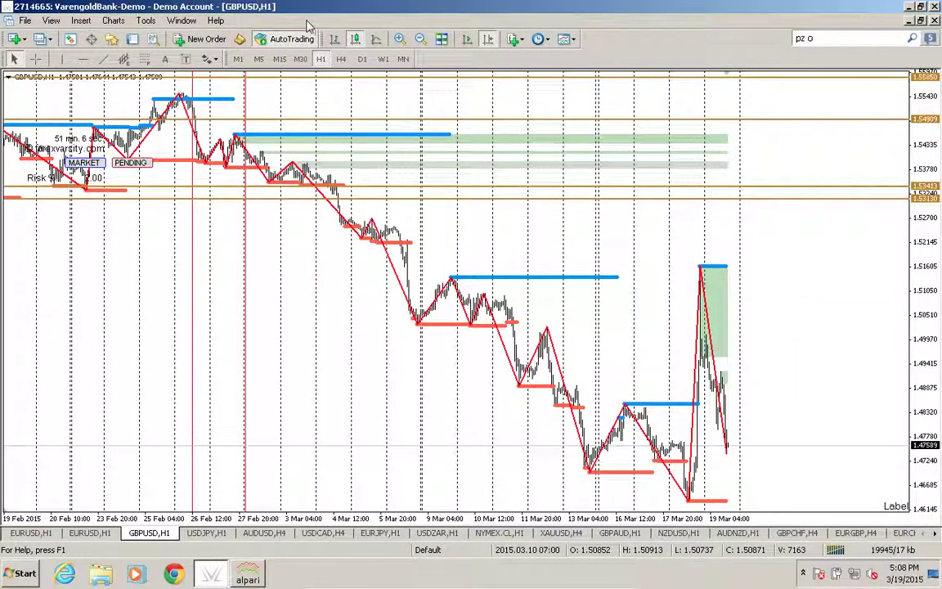
click(82, 59)
click(597, 280)
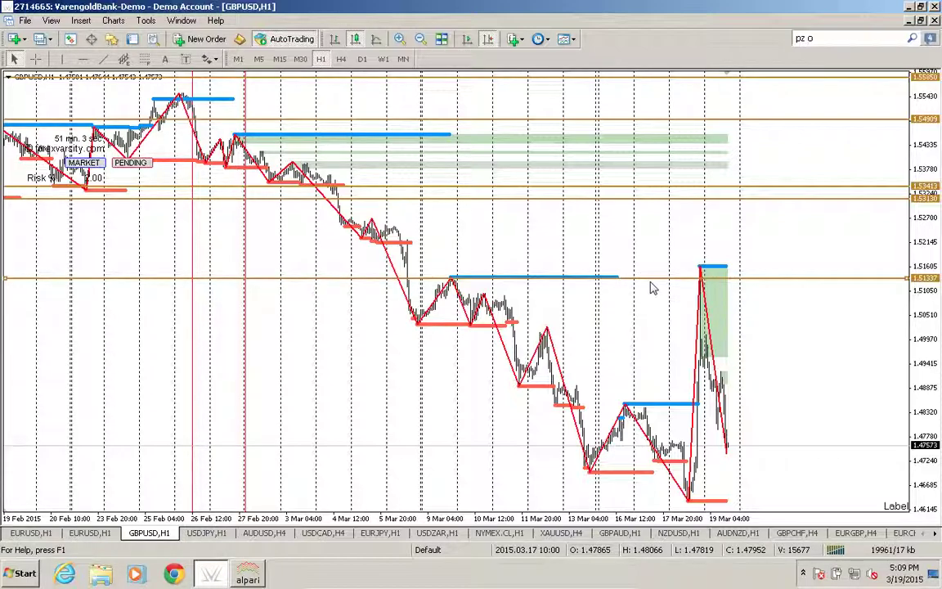
drag(649, 282, 650, 267)
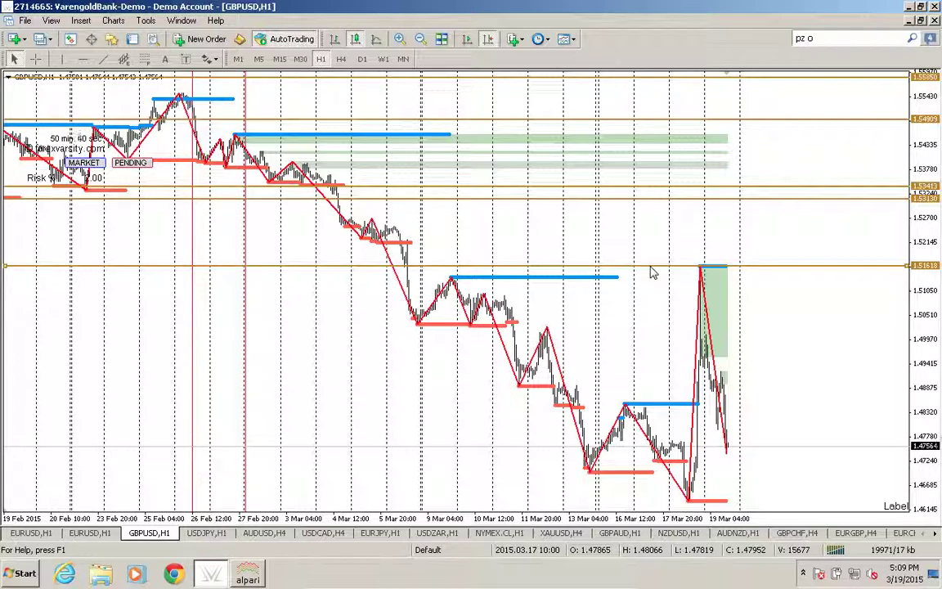
drag(653, 272, 653, 283)
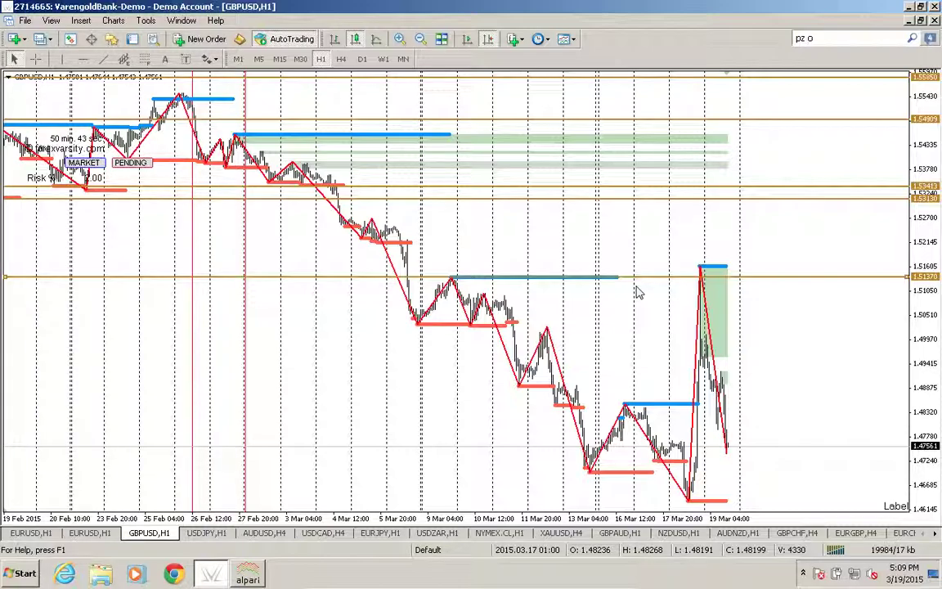
- Switch to the Chrome chat room, allow the most recent webcam request again and close the system message
key(ctrl+Left)
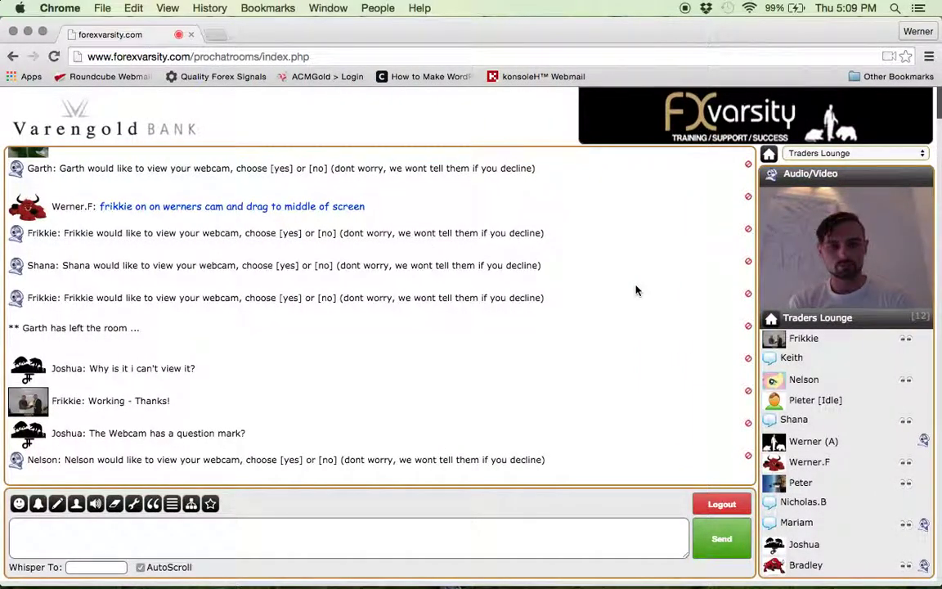
click(288, 460)
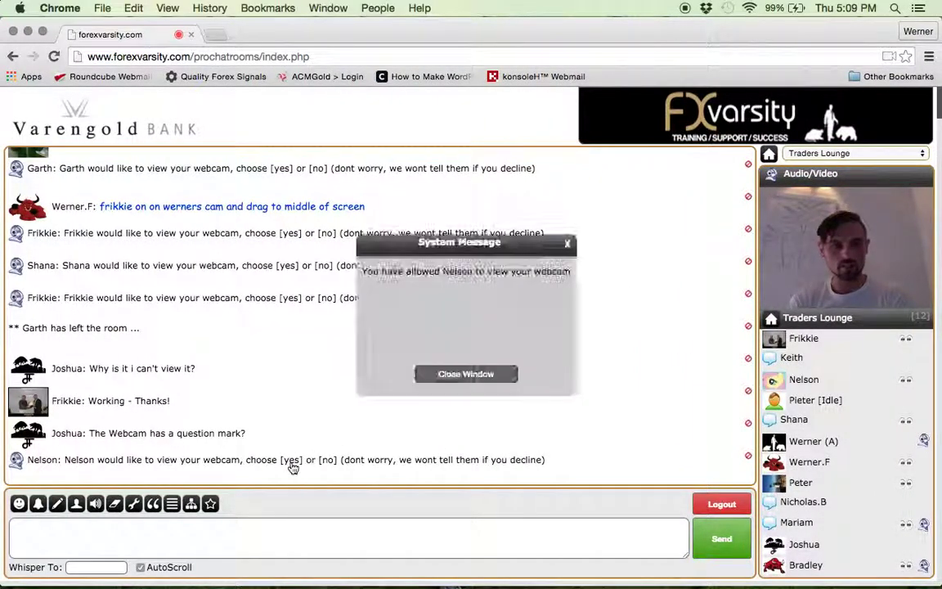
click(466, 374)
- Switch to the trading terminal and add a horizontal line at 1.50297 along the orange low level below the 9 March high
key(ctrl+Right)
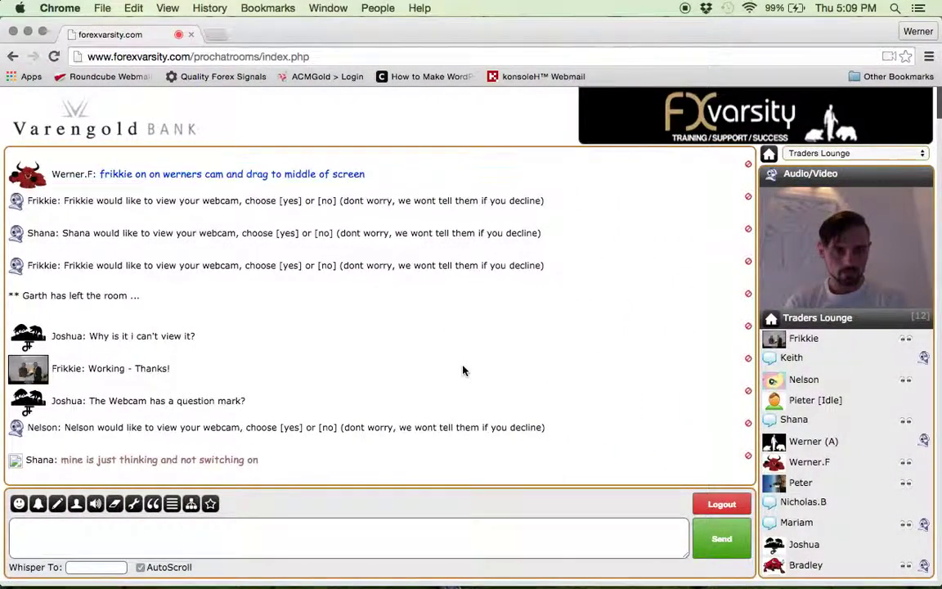
key(ctrl+Right)
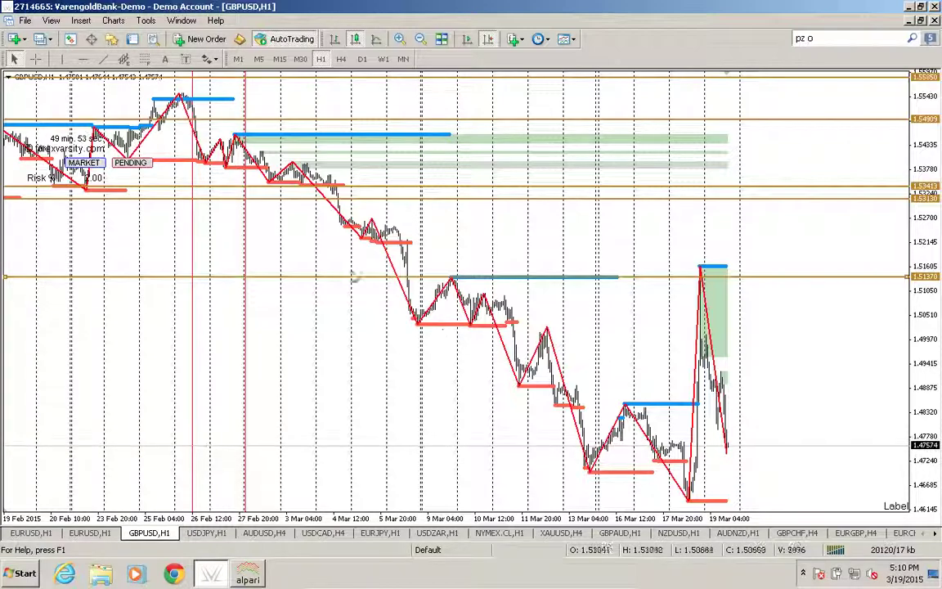
click(83, 59)
click(435, 335)
drag(435, 336, 438, 325)
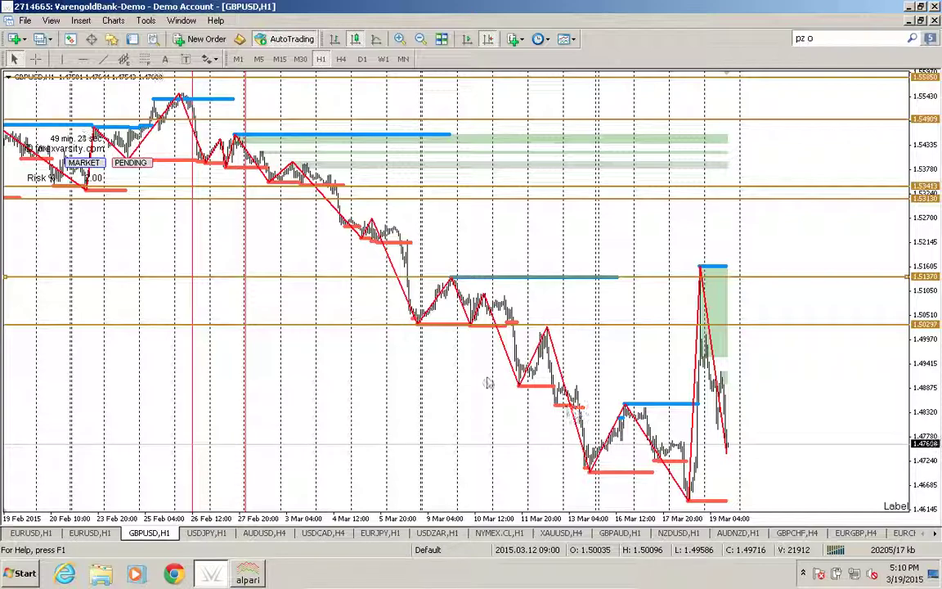
- Add another horizontal line and move it to 1.48496, along the blue level of the 16 March high
click(83, 58)
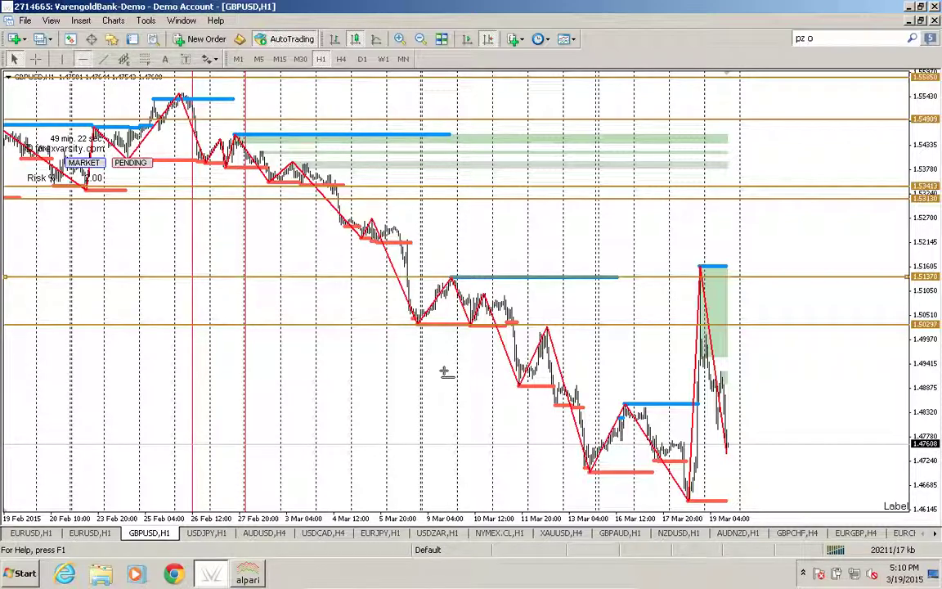
click(512, 387)
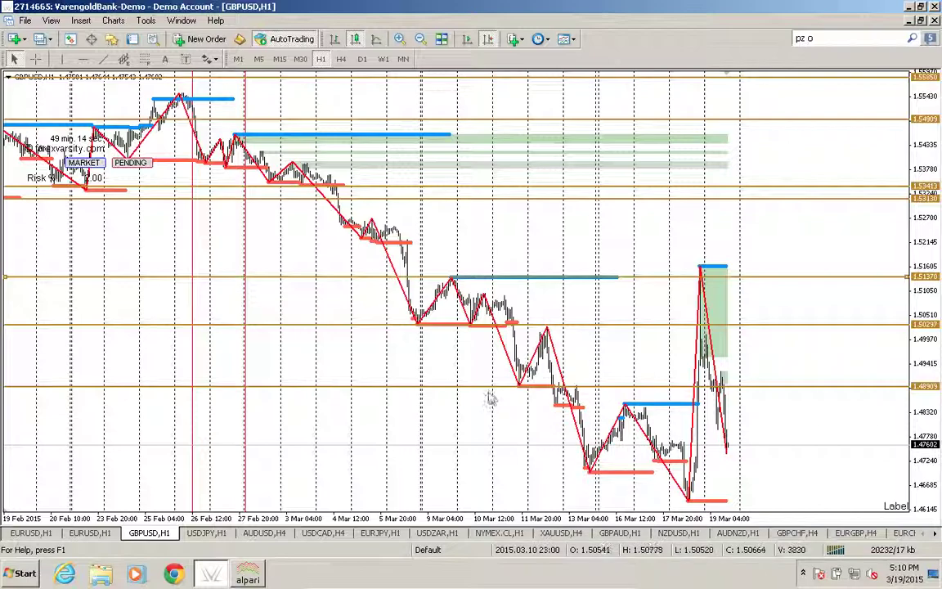
drag(482, 390, 483, 412)
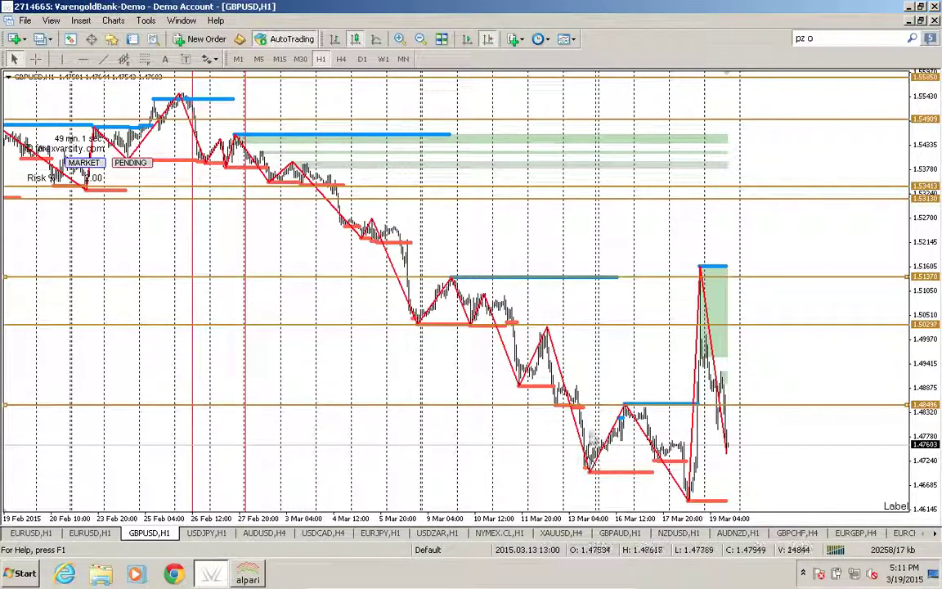
- Switch to the Chrome chat room, allow the pending webcam viewing request and close the system message
mouse_move(626, 420)
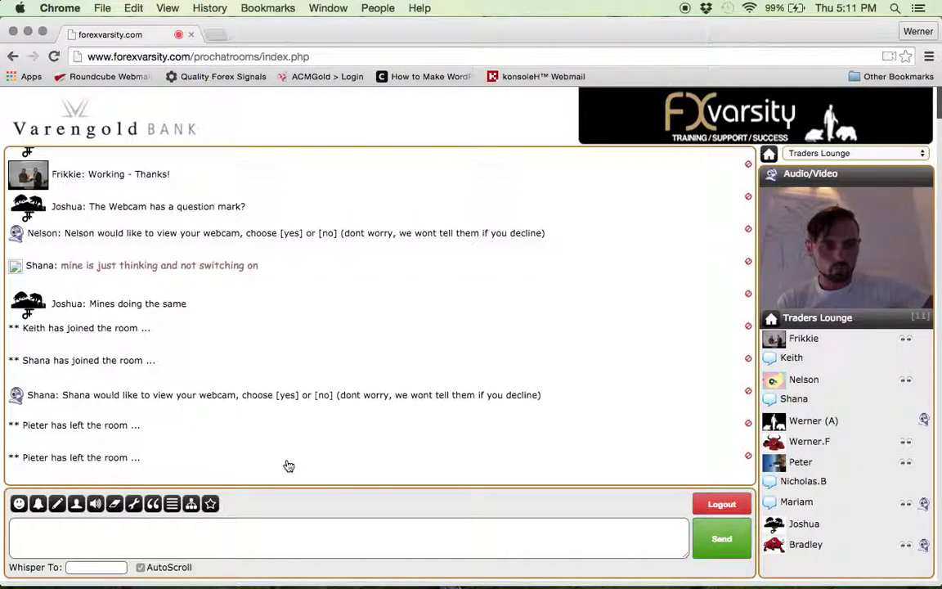
click(288, 394)
click(451, 376)
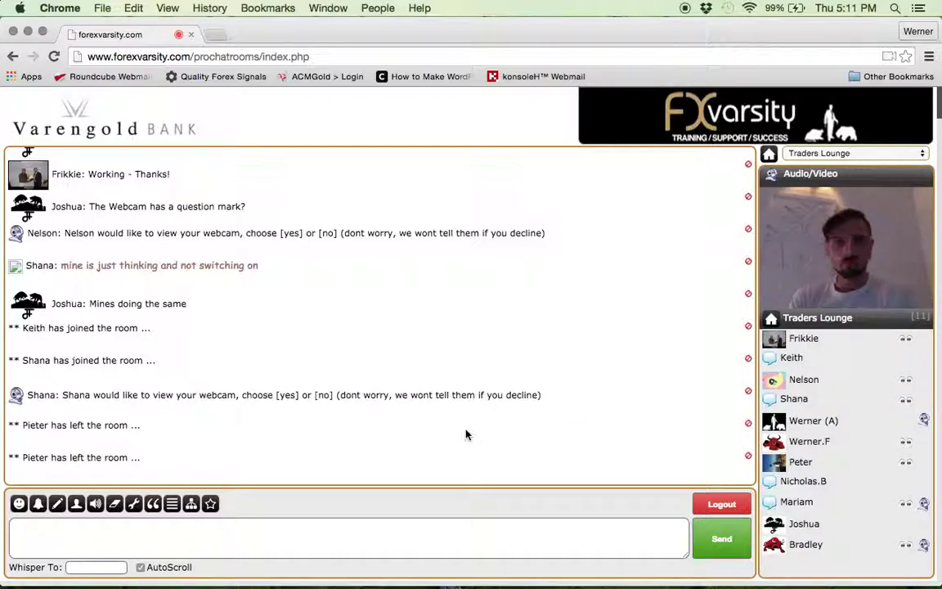
- Check the GBPUSD chart, then return to the Chrome chat room and close the private message window
key(ctrl+Right)
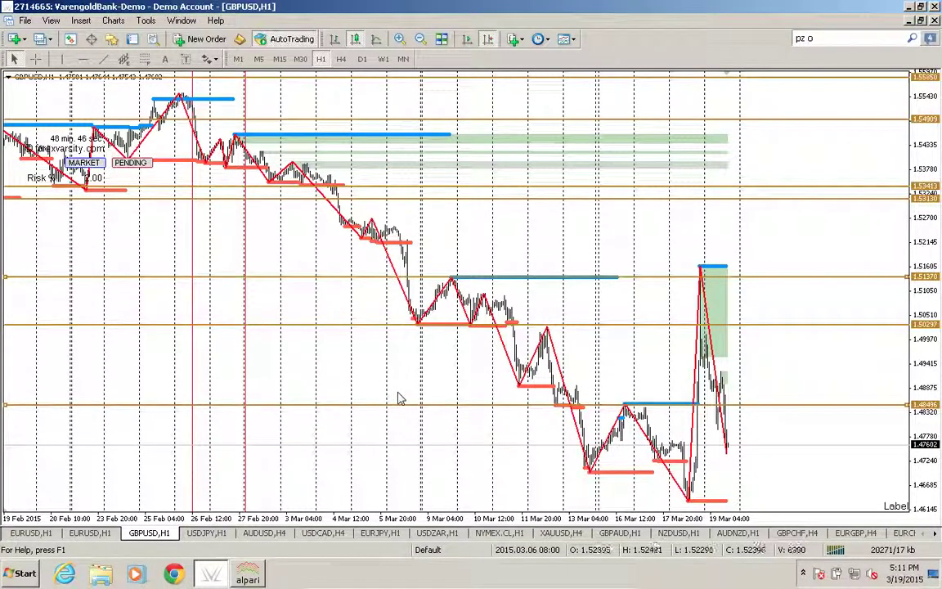
key(ctrl+Left)
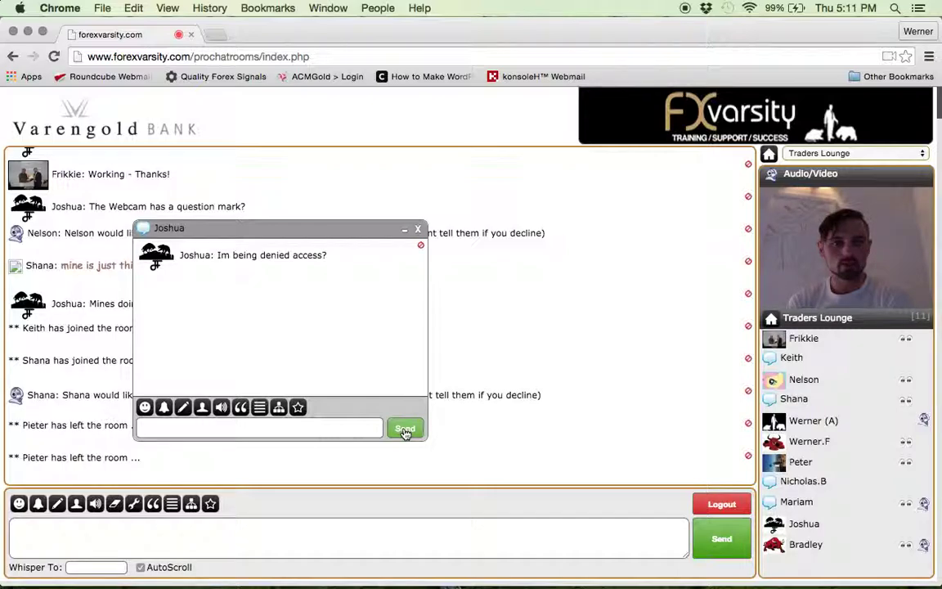
click(419, 229)
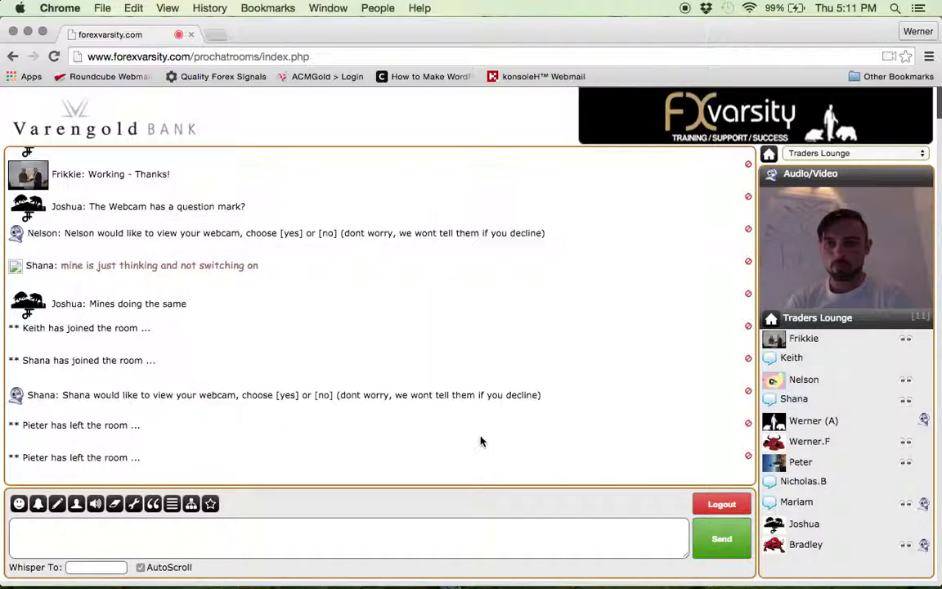
click(361, 539)
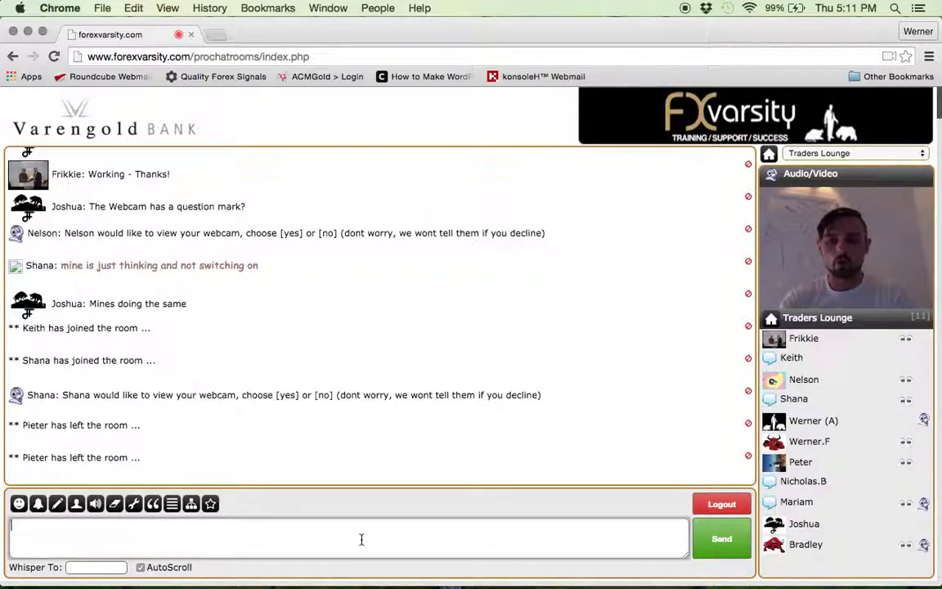
key(ctrl+Right)
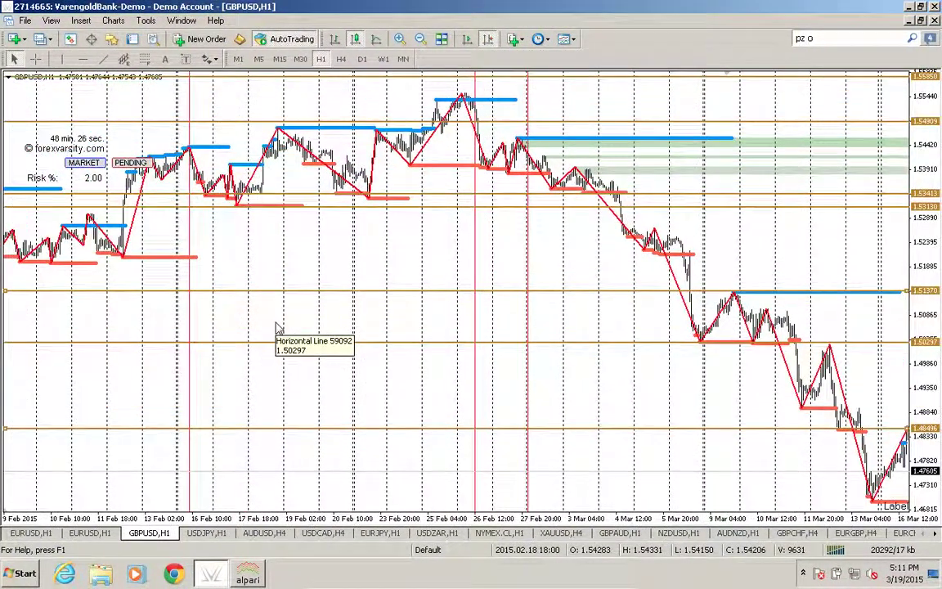
key(ctrl+Left)
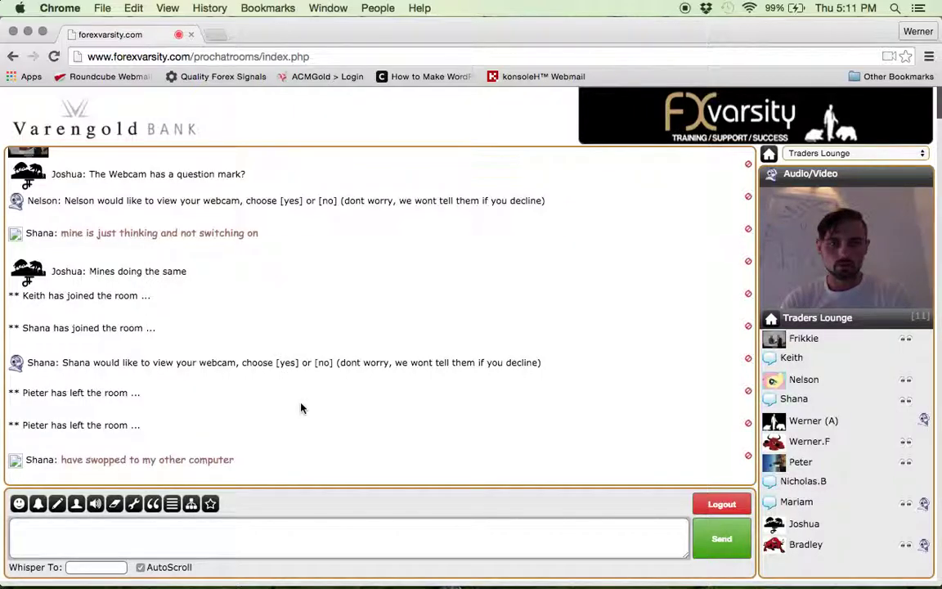
- Check the chat room between looks at the GBPUSD H1 chart, and examine that chart's price swings back to early February
key(ctrl+Right)
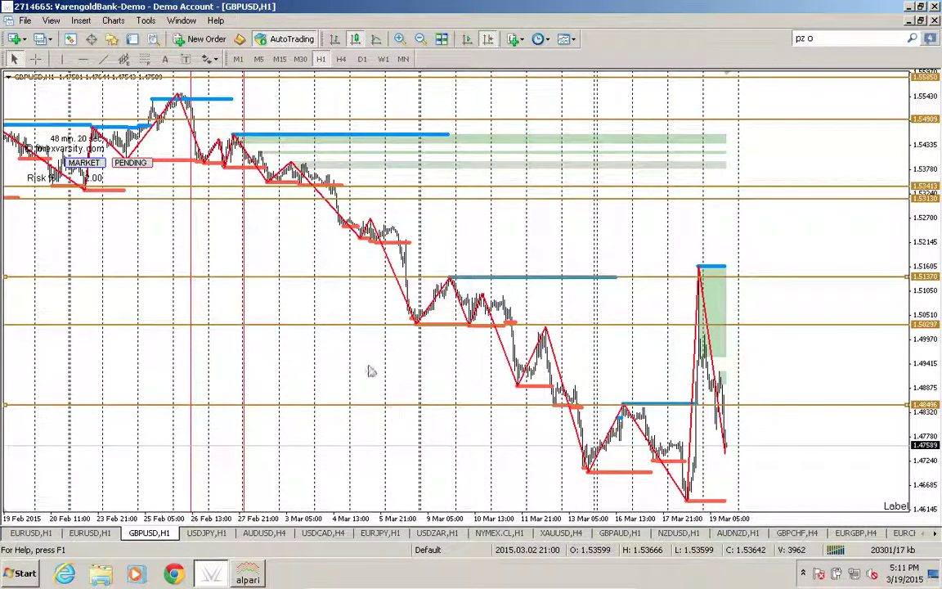
key(ctrl+Left)
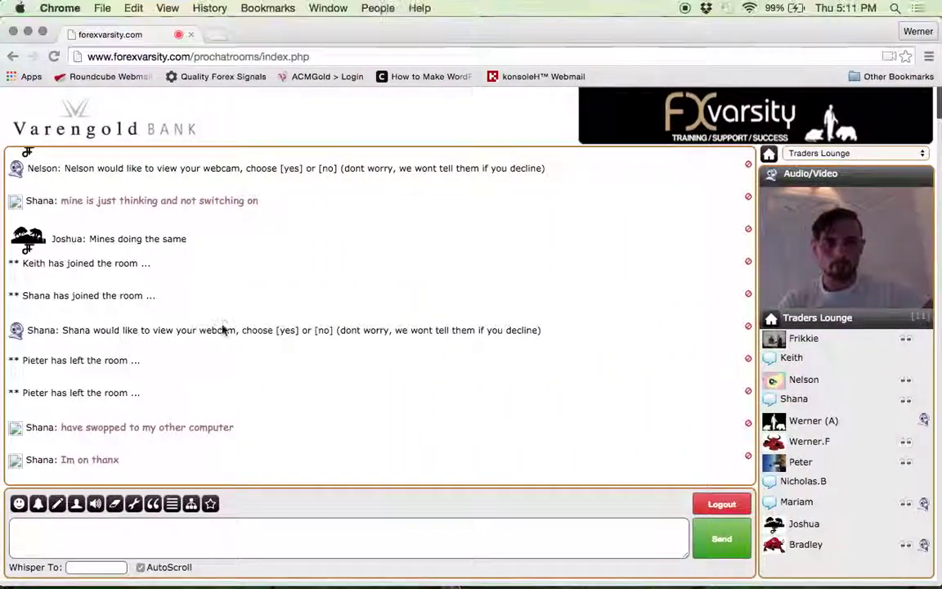
key(ctrl+Right)
key(ctrl+Left)
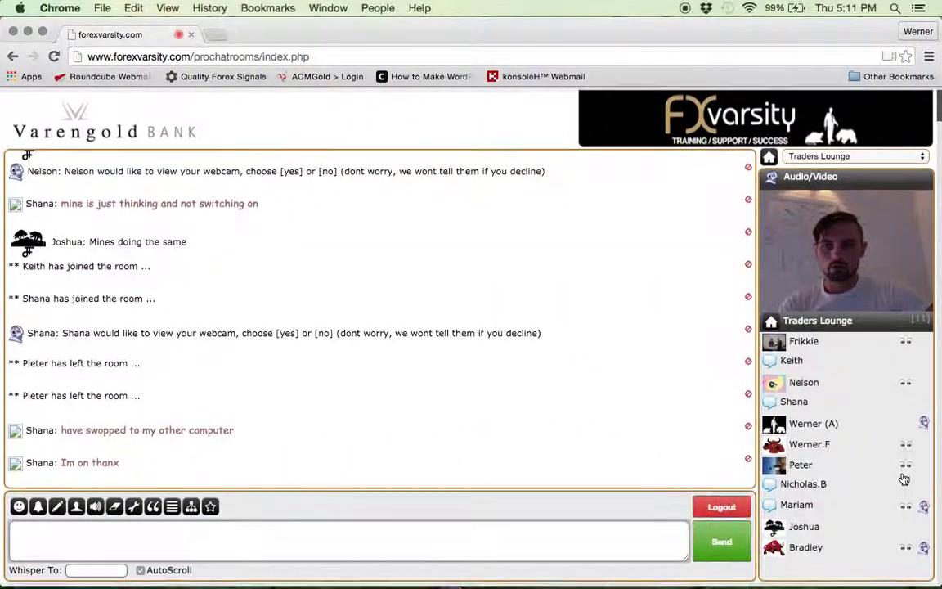
key(ctrl+Right)
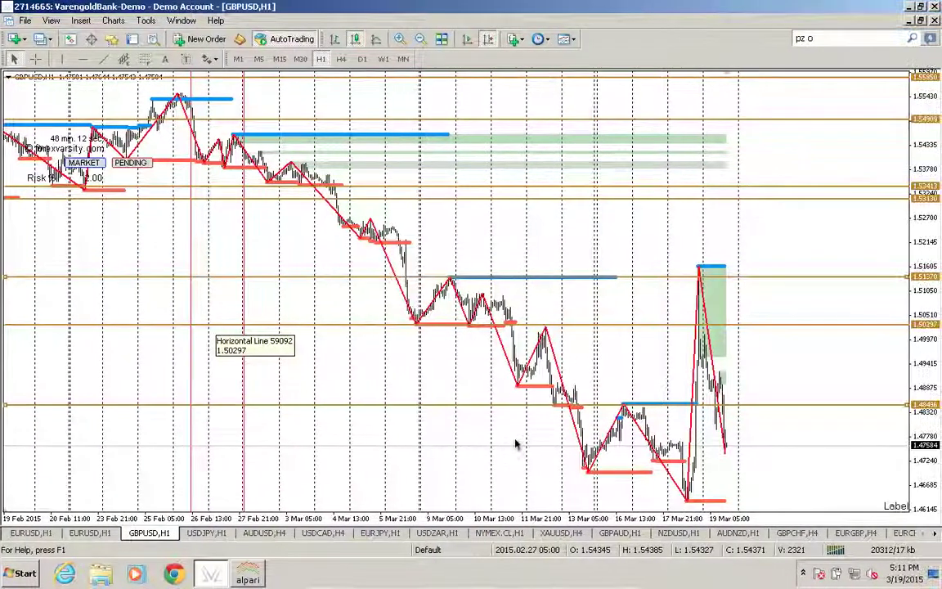
scroll(251, 316, up, 5)
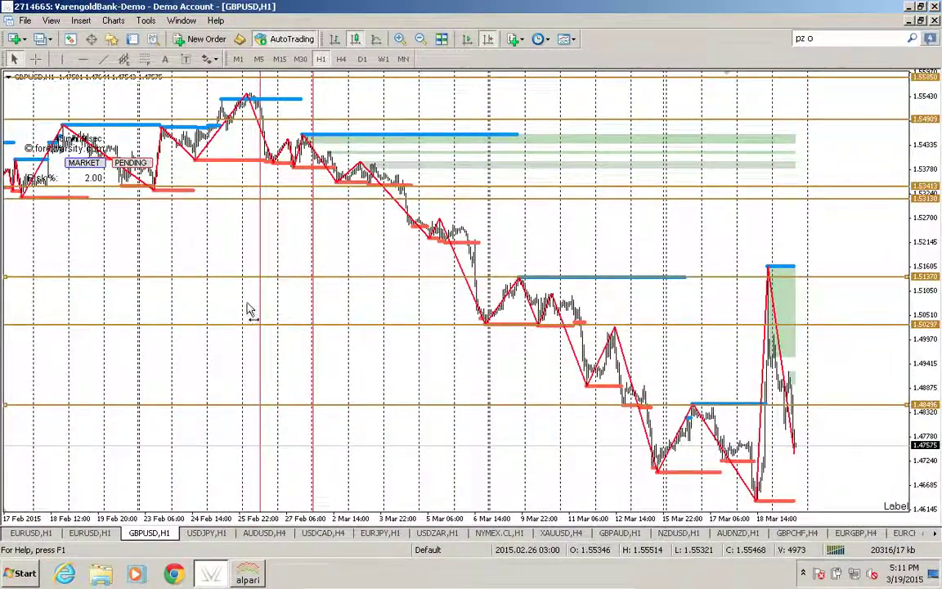
scroll(321, 306, up, 9)
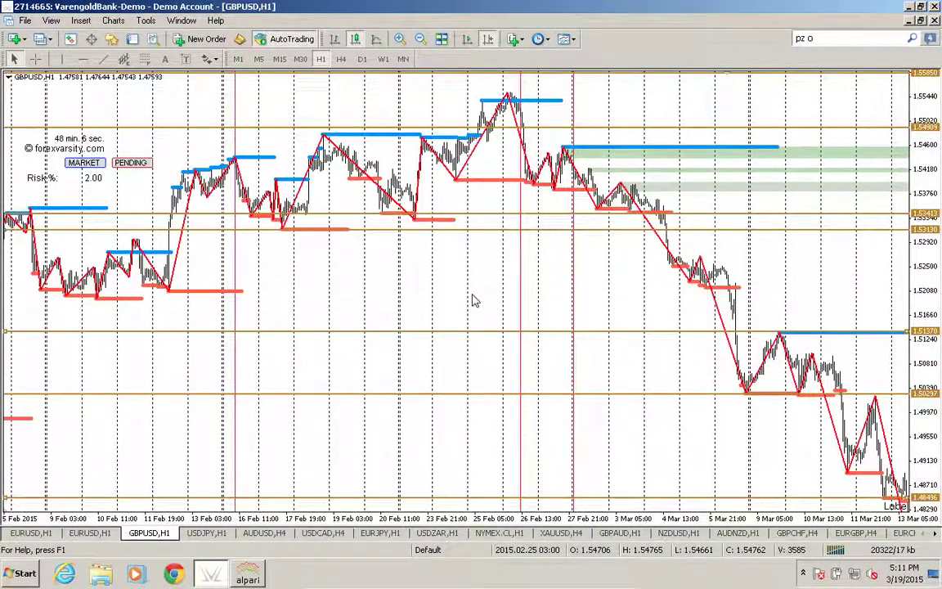
scroll(502, 307, up, 5)
scroll(357, 326, down, 10)
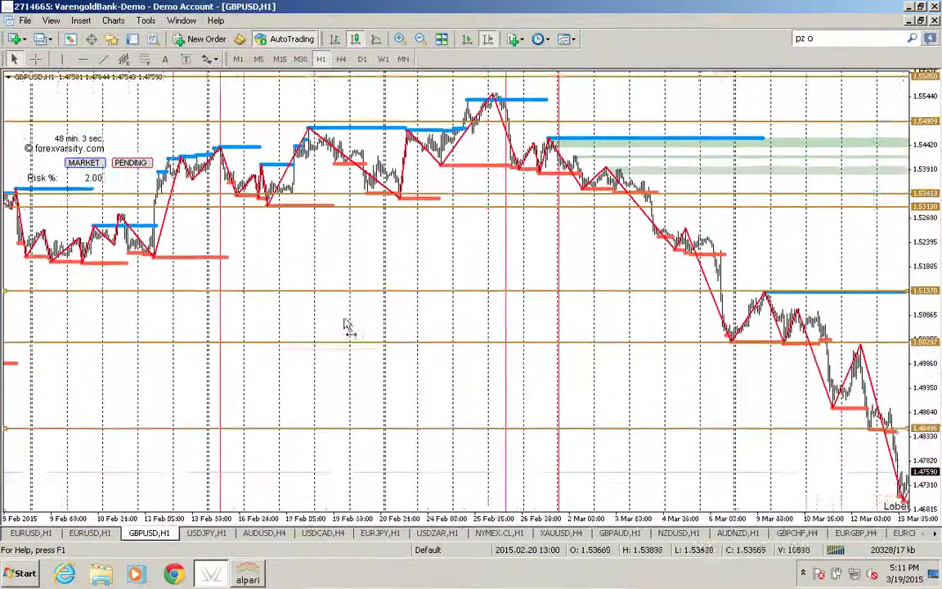
- Open the USDJPY H1 chart and examine its swings and marked levels from mid-February to 19 March
key(ctrl+Tab)
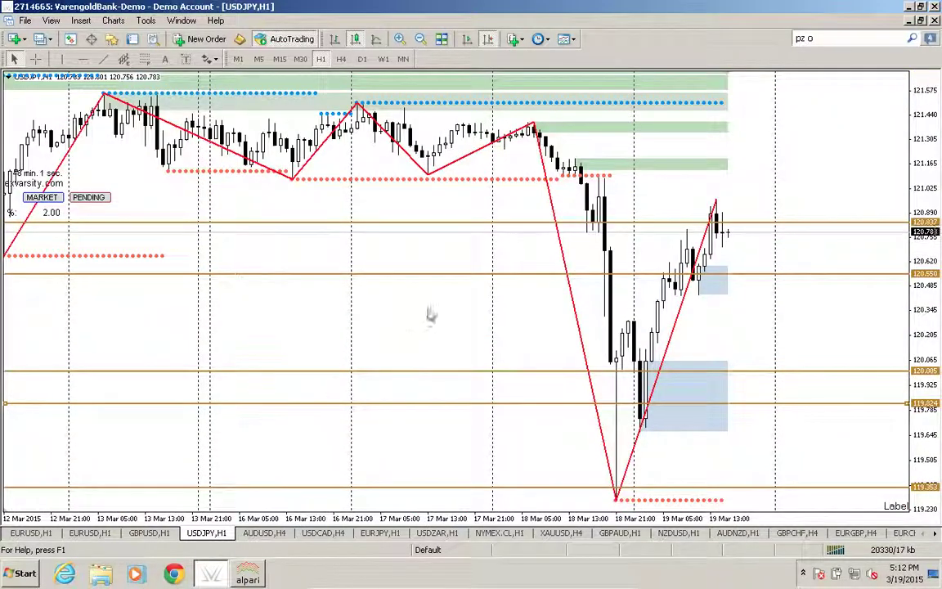
key(minus)
key(minus)
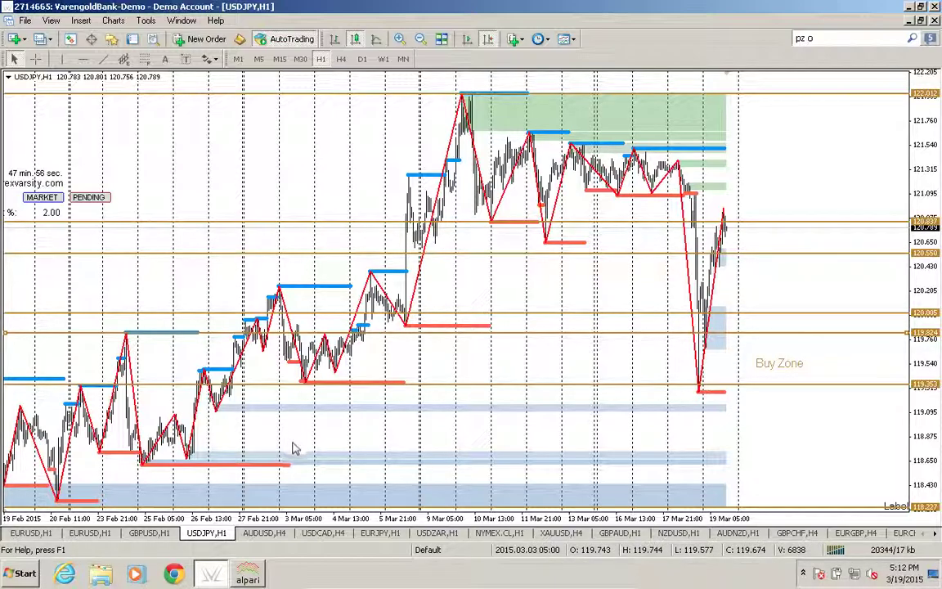
drag(365, 394, 527, 408)
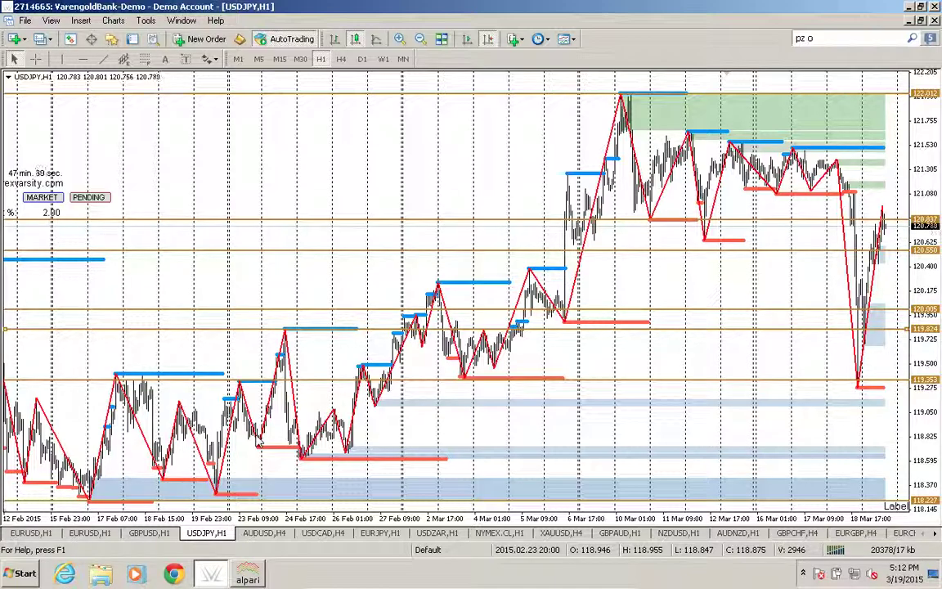
- Switch to the Chrome chat room and send the reply "probably" to the participant's question about having a Mac
key(ctrl+Left)
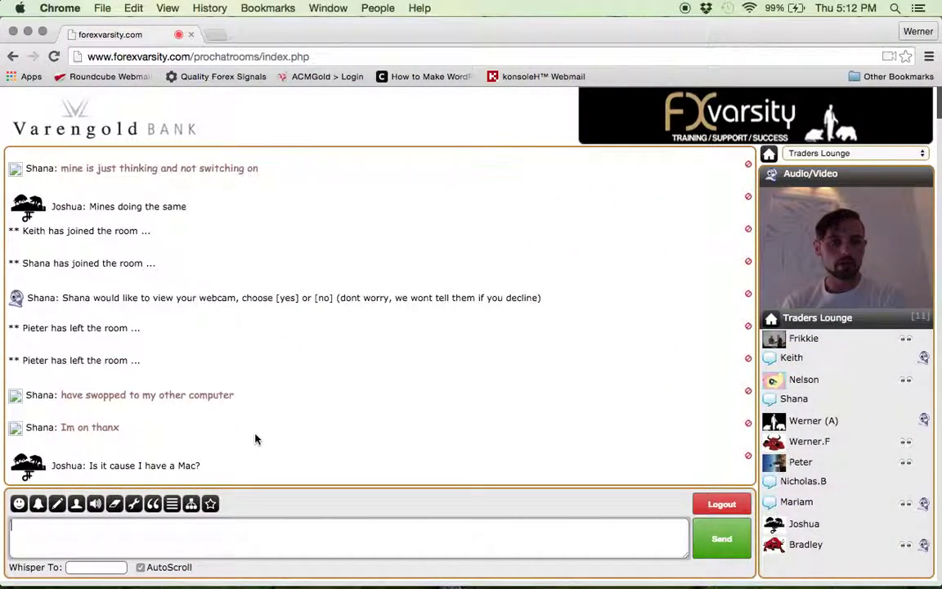
key(ctrl+Right)
key(ctrl+Left)
click(180, 522)
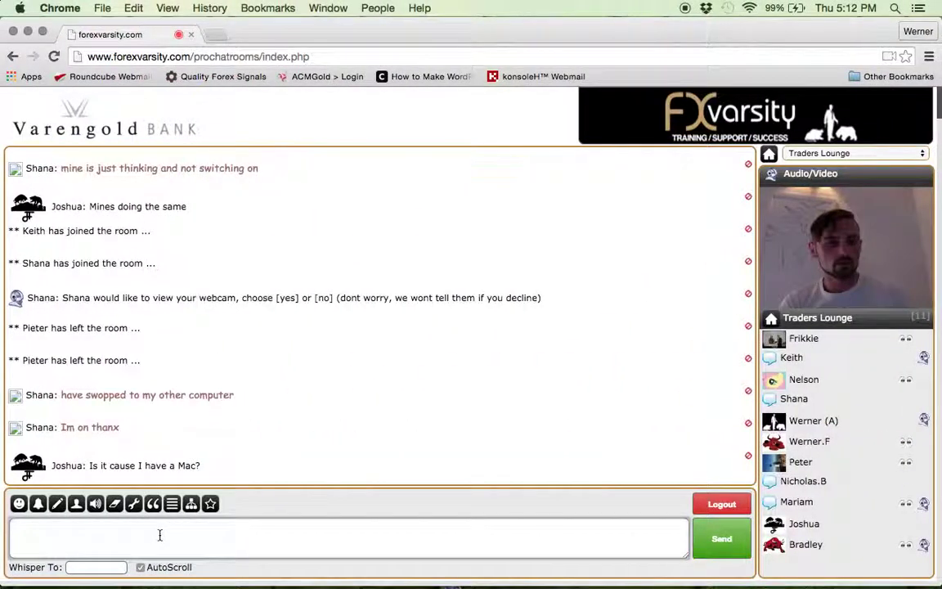
text(probably)
key(Return)
- Return to the USDJPY H1 chart, adjust the horizontal line along the blue late-February high to 119.822, and review the surrounding swings and Buy Zone
key(ctrl+Right)
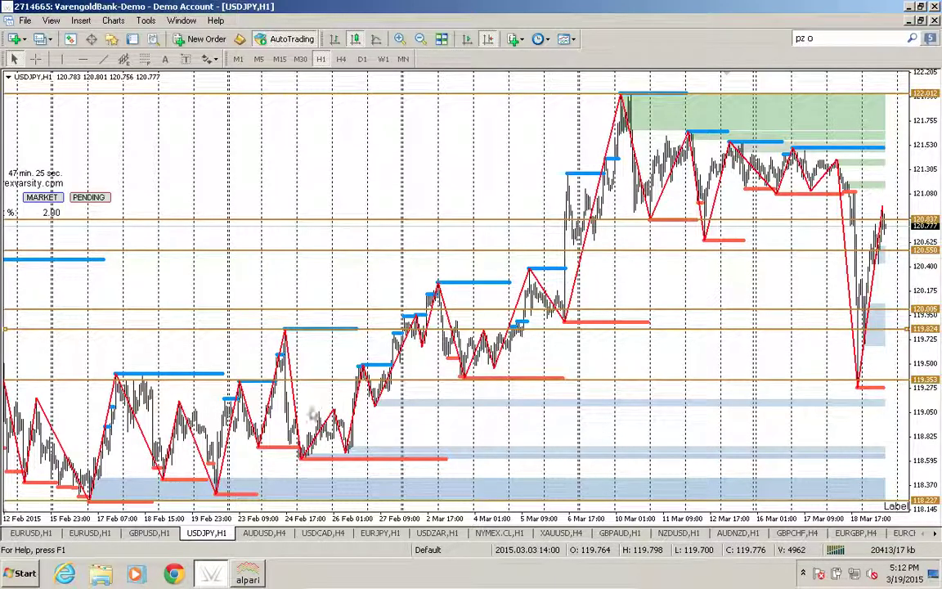
drag(154, 369, 352, 360)
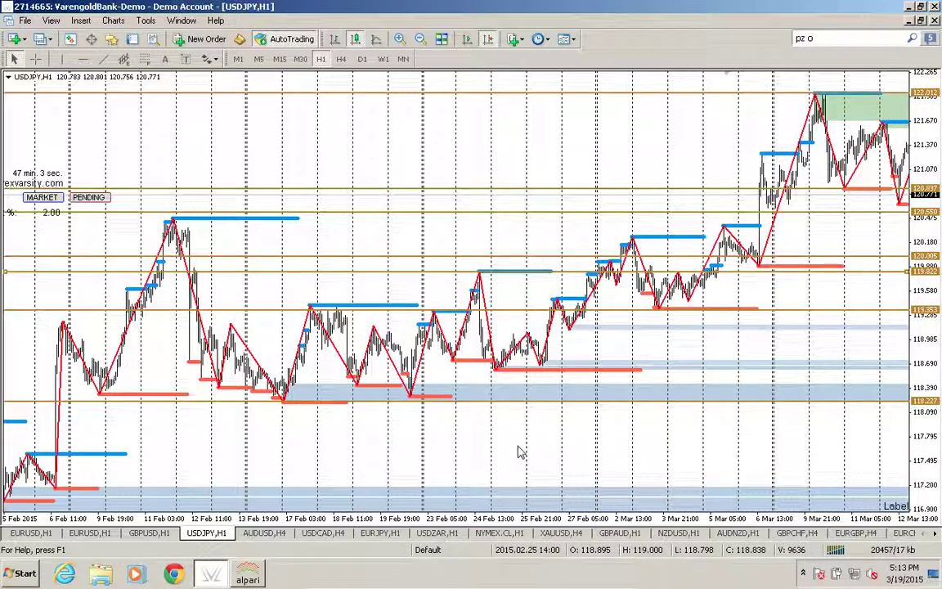
scroll(435, 448, down, 3)
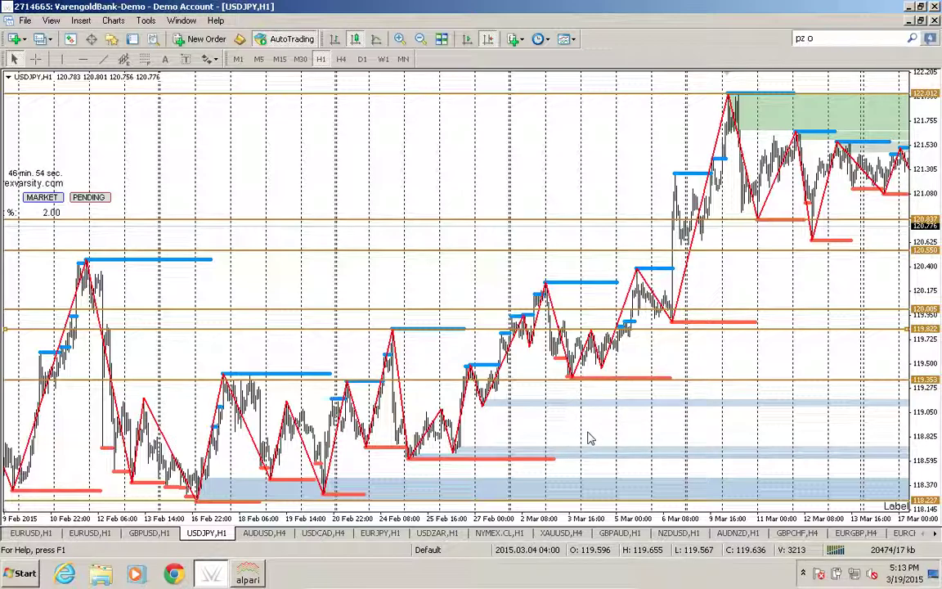
key(ctrl+Left)
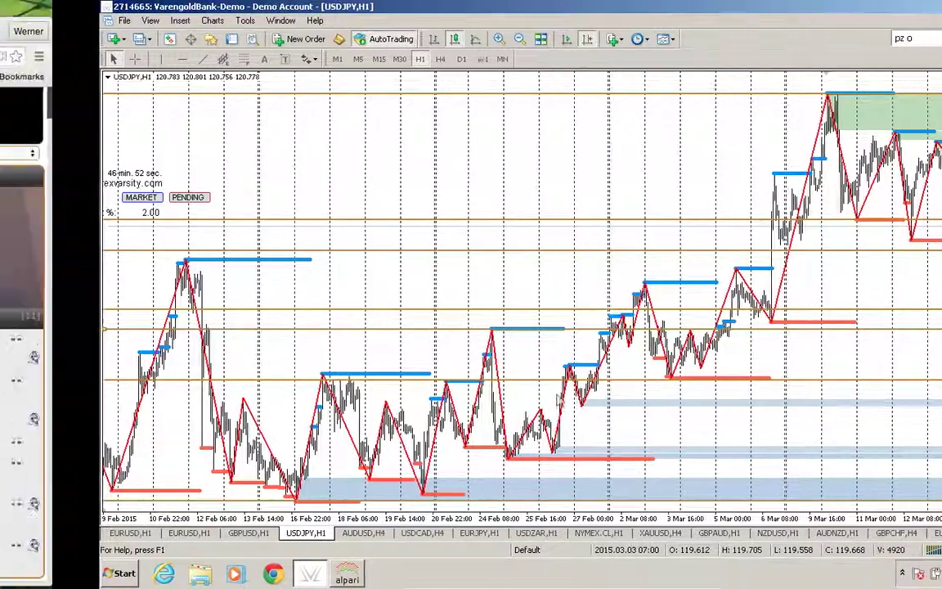
key(ctrl+Right)
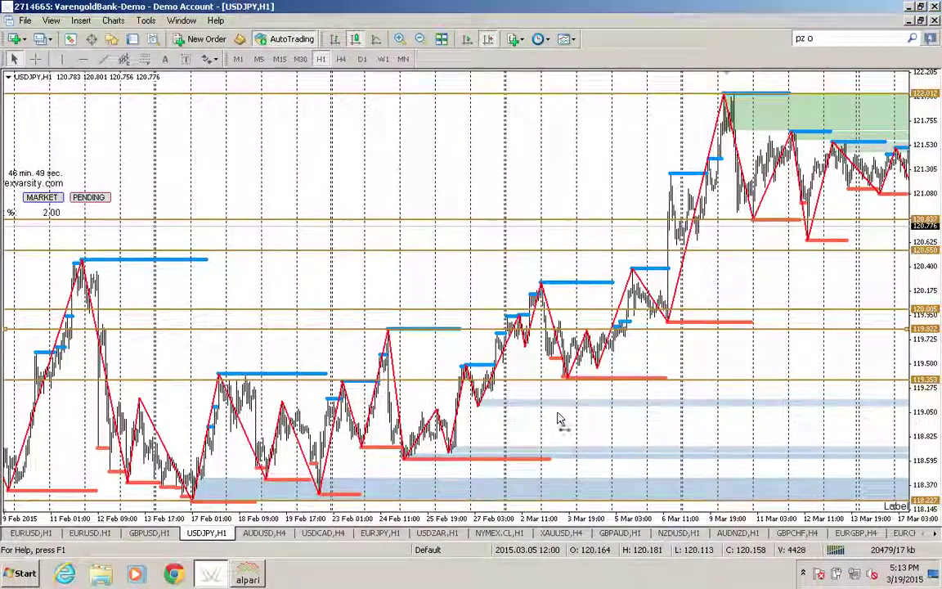
scroll(564, 416, down, 5)
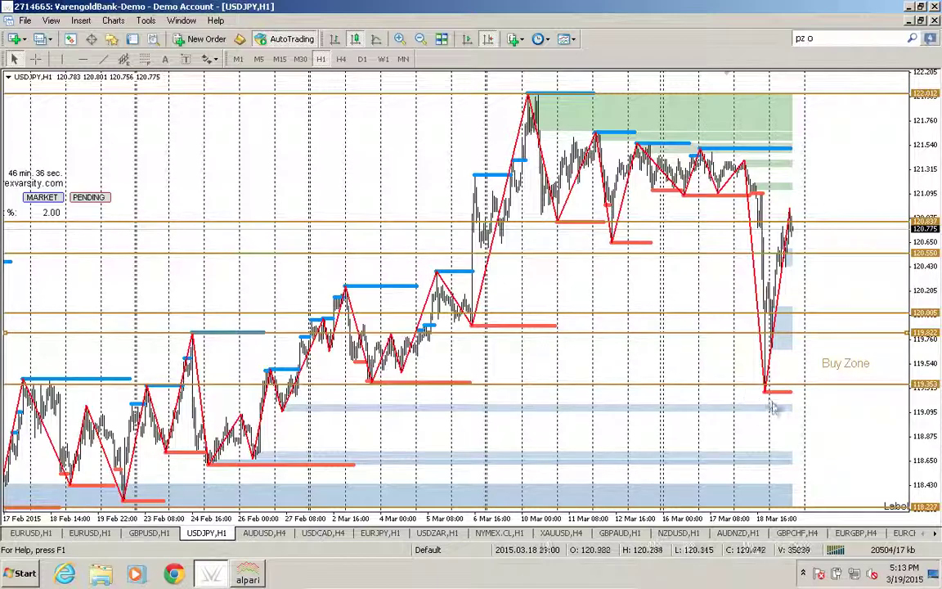
double_click(830, 366)
double_click(830, 366)
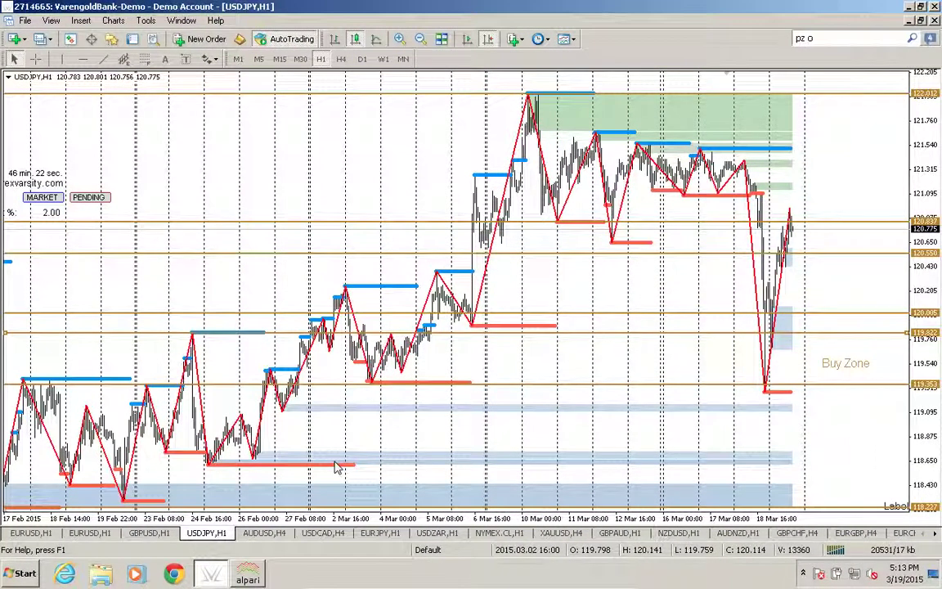
- Open the AUDUSD chart, compare its H1 and H4 timeframes, and glance at the chat room
click(263, 533)
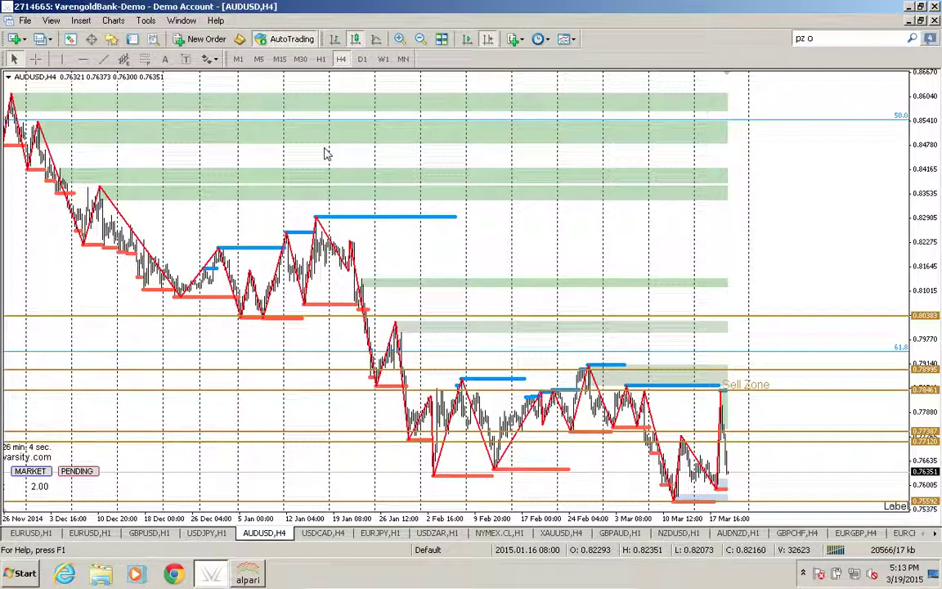
click(323, 63)
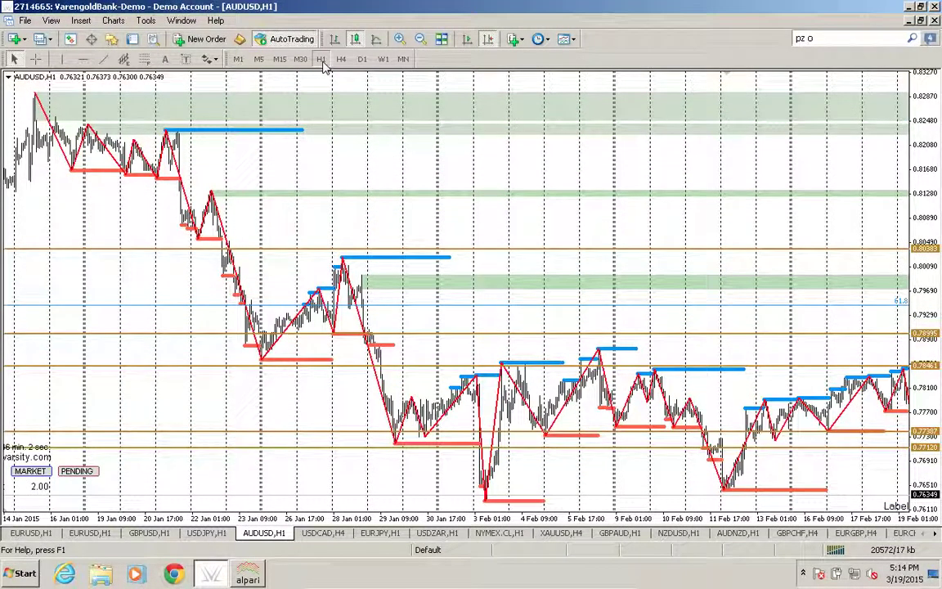
drag(631, 273, 528, 273)
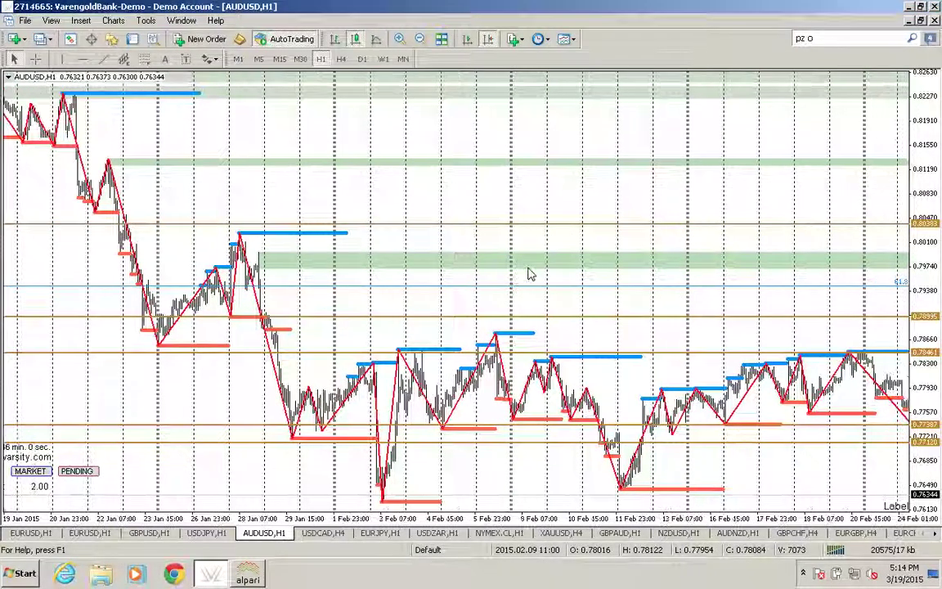
click(341, 59)
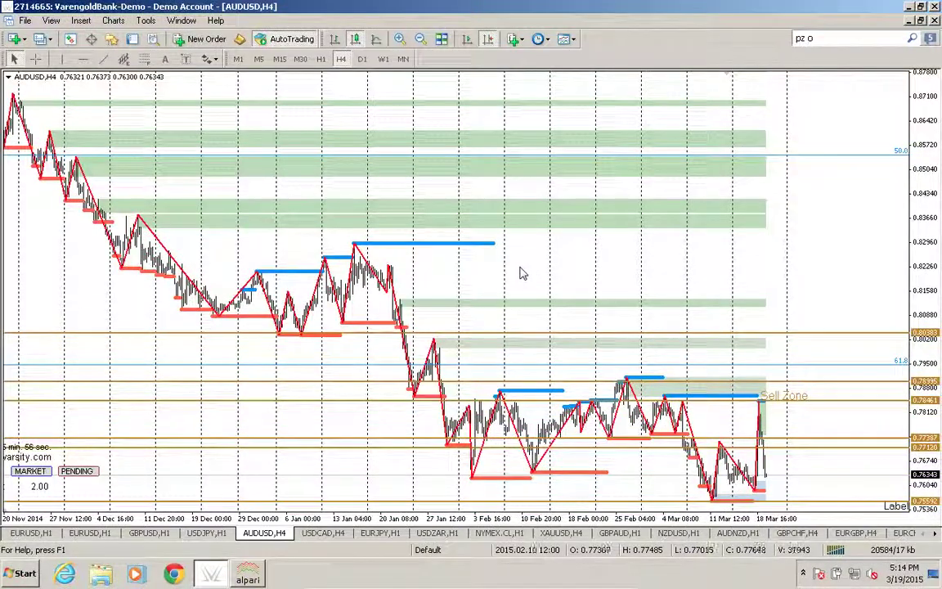
key(ctrl+Left)
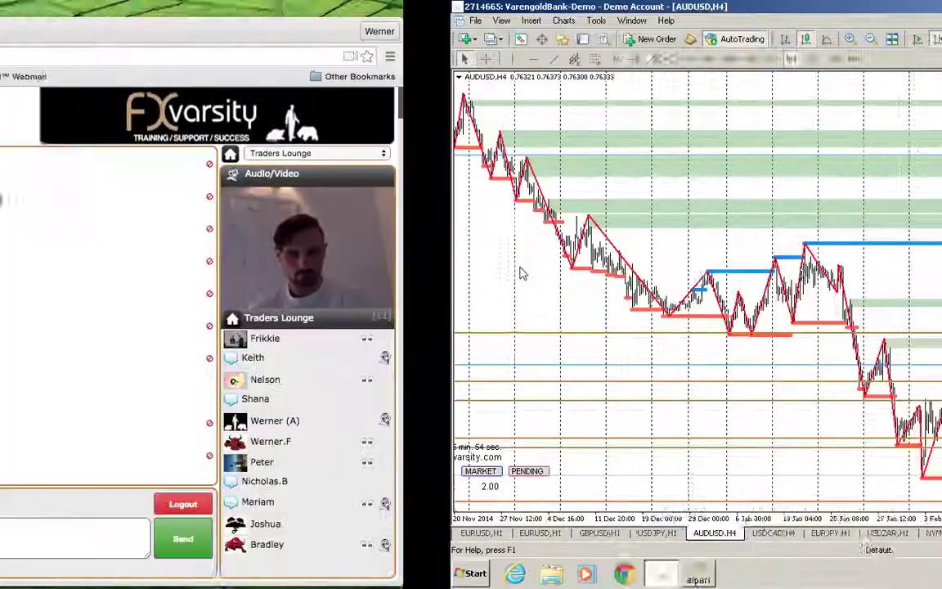
key(ctrl+Right)
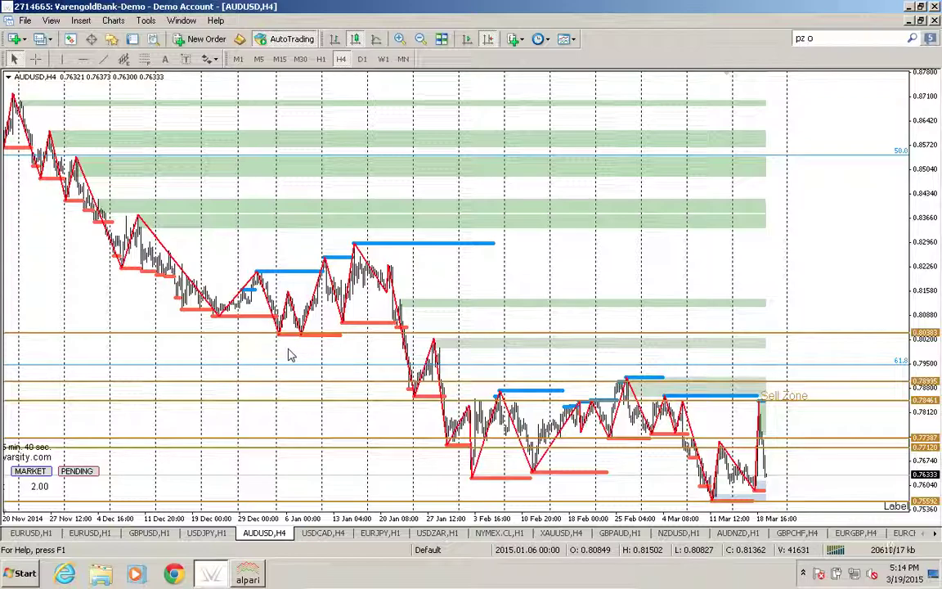
- On the AUDUSD H4 chart, move the uppermost brown horizontal line to 0.80279 and the line by the Sell Zone label to 0.78527
double_click(231, 336)
drag(231, 342, 232, 344)
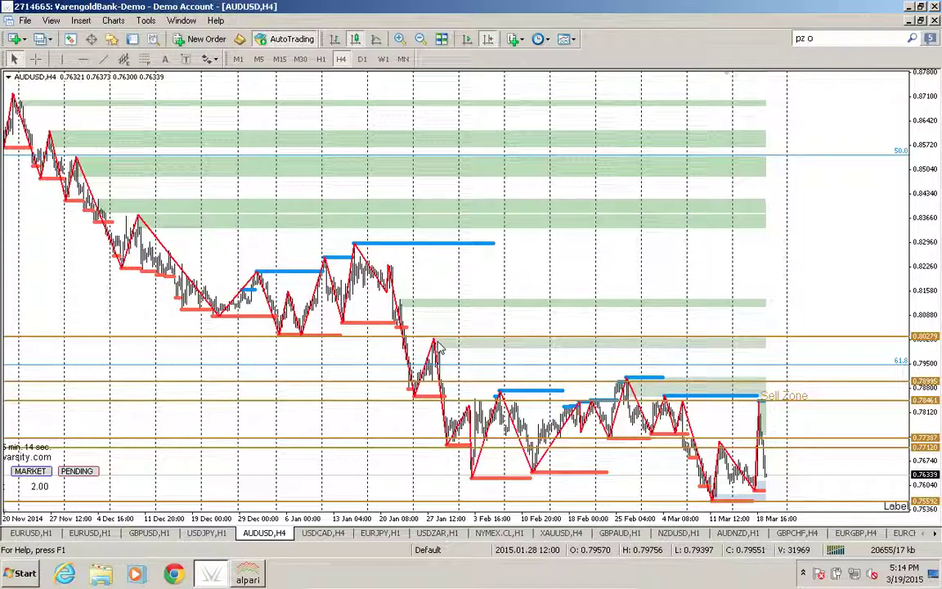
mouse_move(379, 353)
mouse_down()
mouse_move(457, 358)
mouse_move(384, 362)
mouse_up()
drag(462, 320, 455, 321)
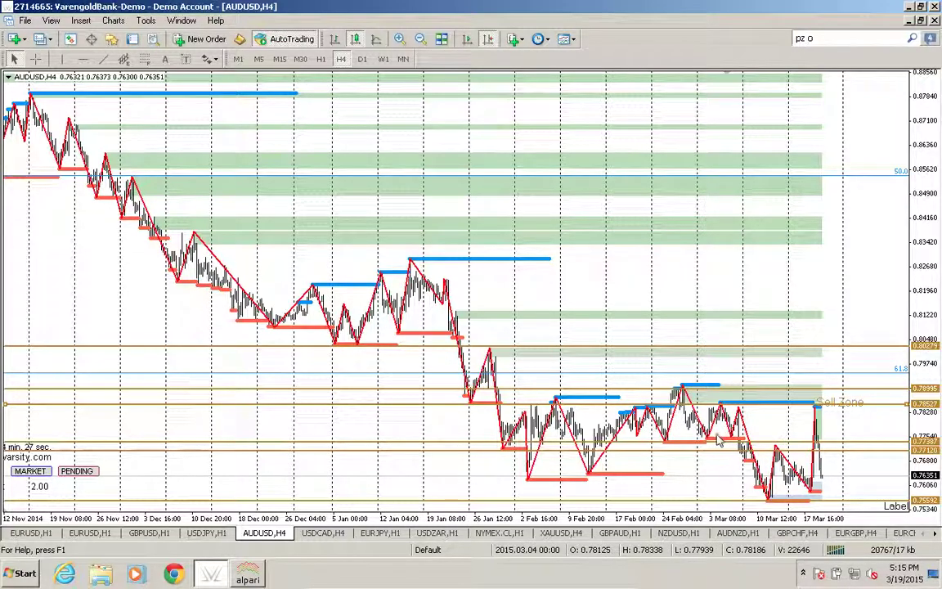
- Check the Chrome chat room messages between looks at AUDUSD, and open the USDCAD H4 chart to examine its levels
key(ctrl+Left)
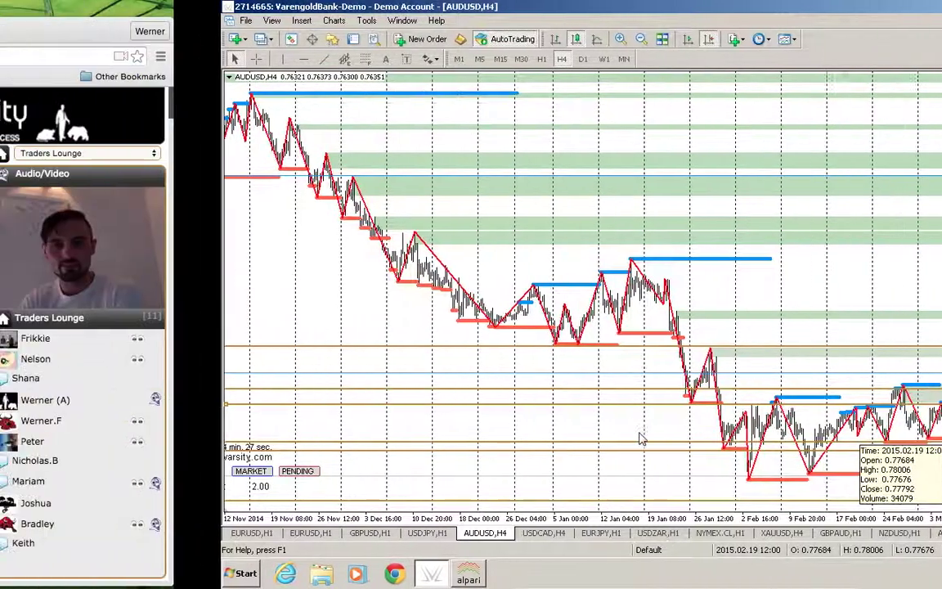
key(ctrl+Right)
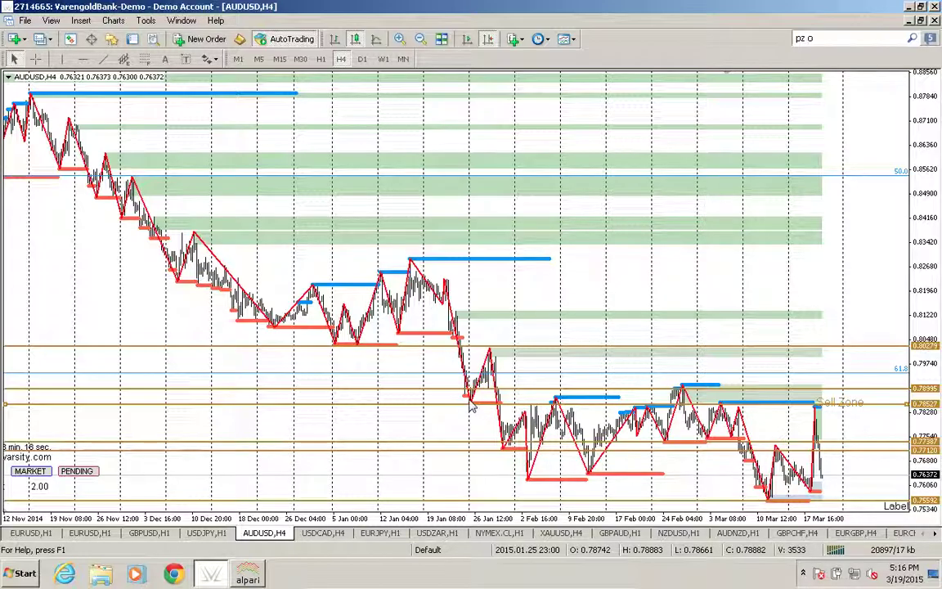
key(ctrl+Left)
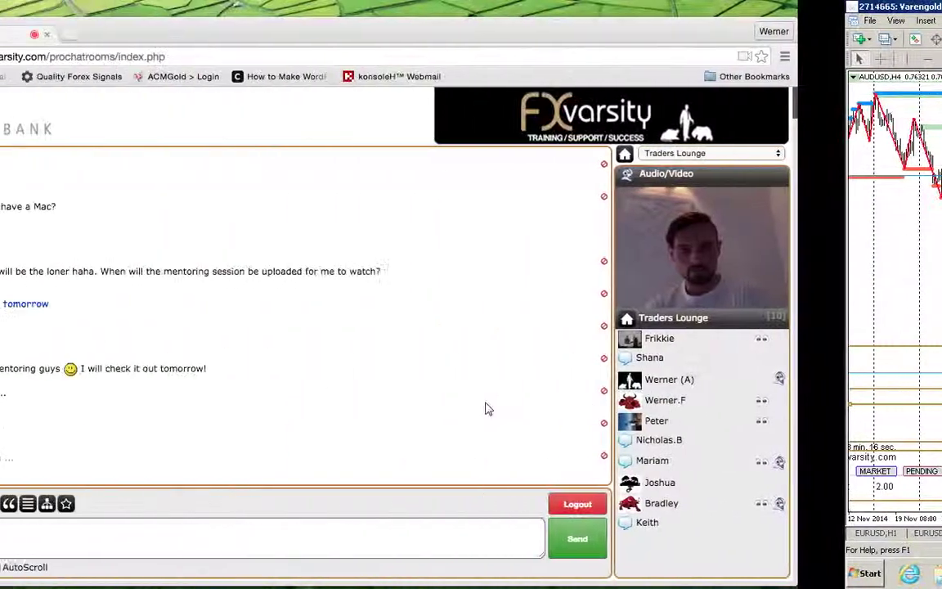
key(ctrl+Right)
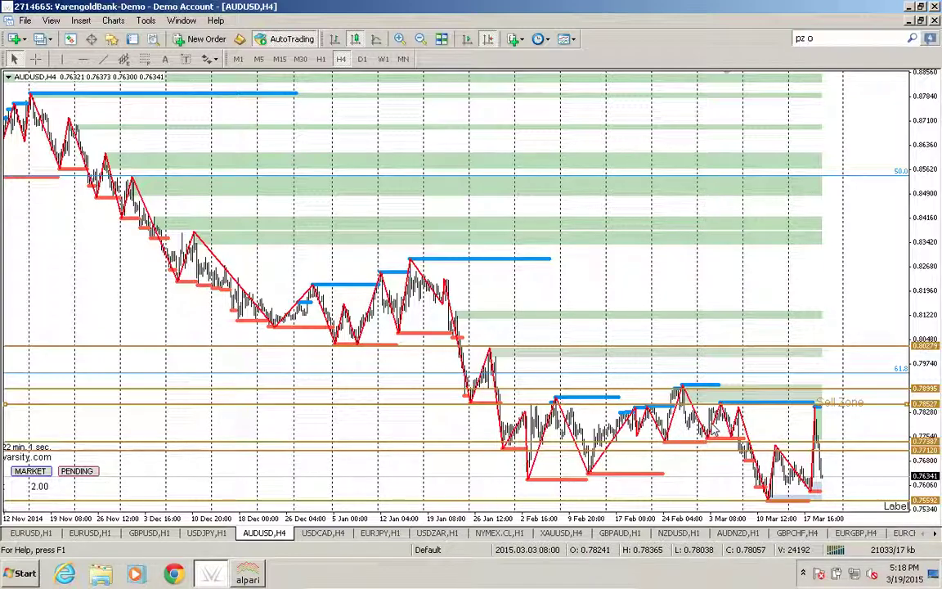
click(313, 533)
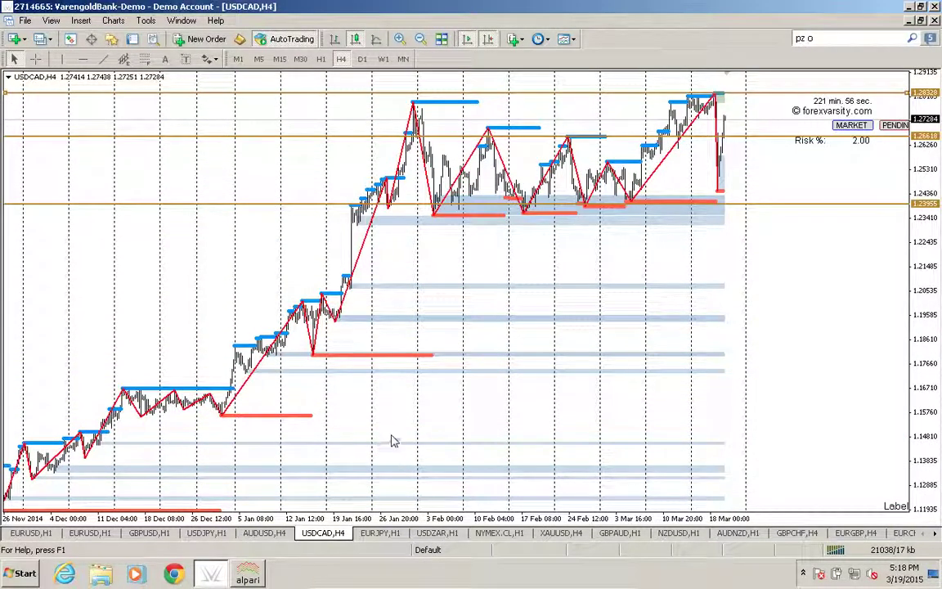
- Open the EURJPY H1 chart and add a horizontal line at 131.730 along the blue level of the 18 March high
click(380, 533)
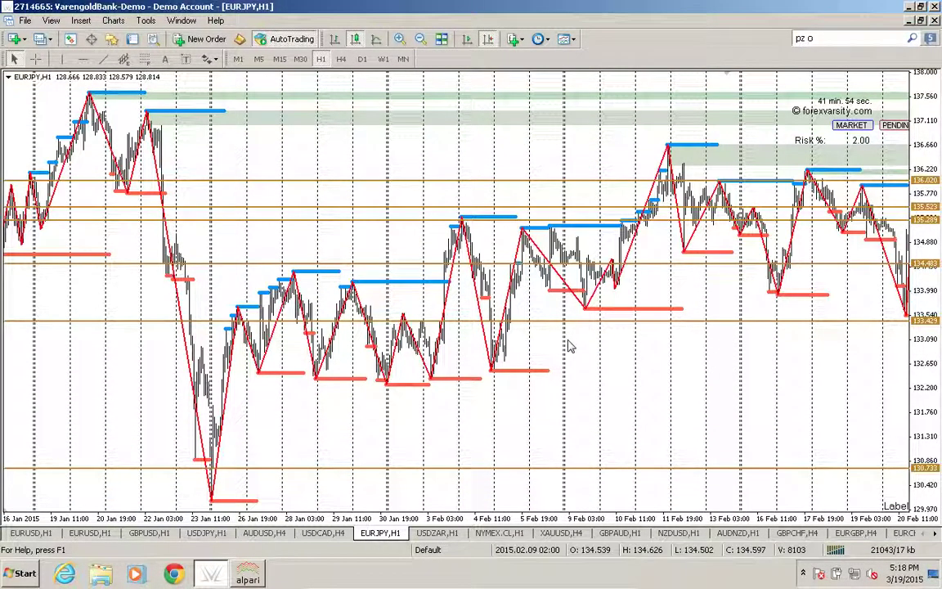
drag(736, 343, 197, 441)
drag(483, 453, 151, 467)
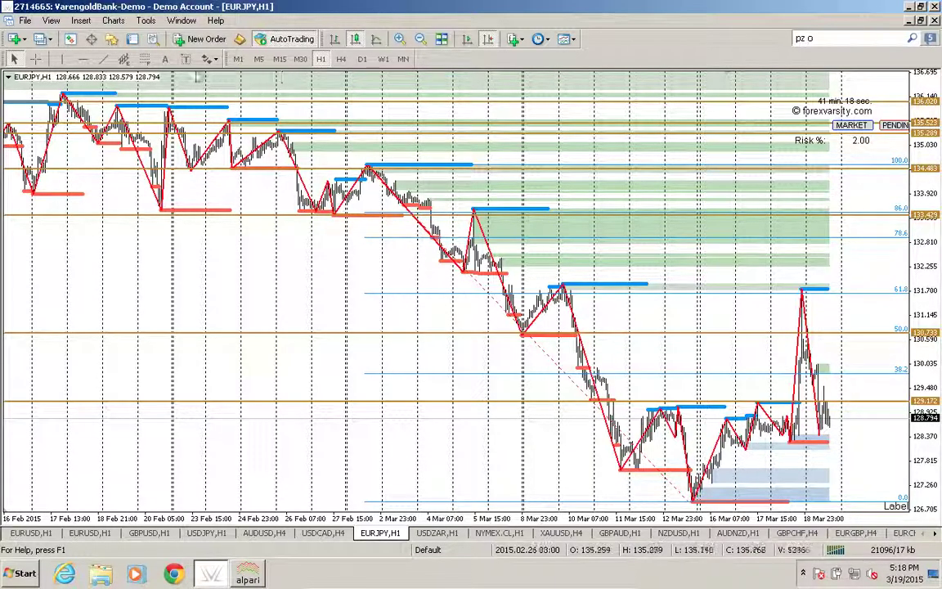
click(83, 58)
click(773, 290)
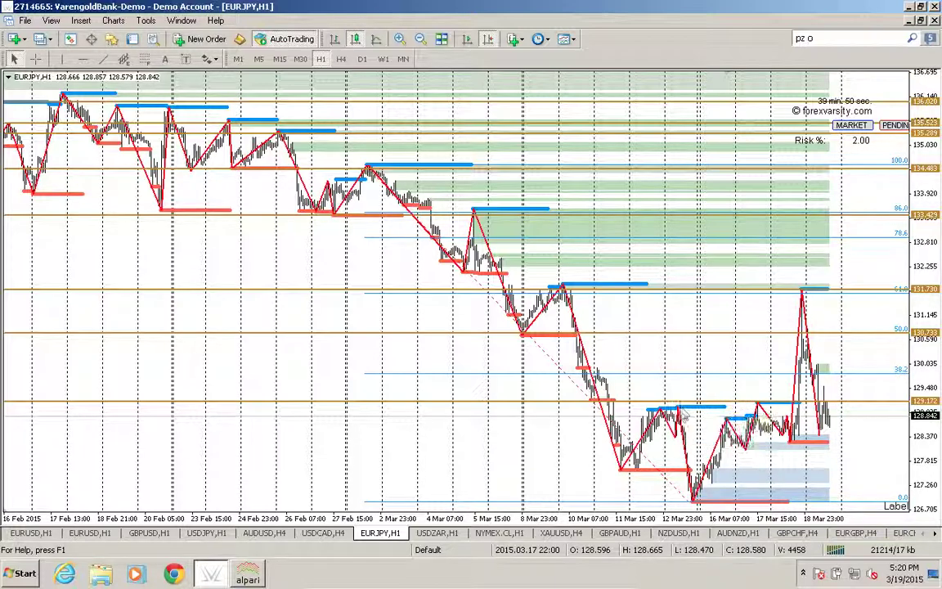
- On the EURJPY H1 chart, raise the 133.429 horizontal line to 133.535, at the 20 February low
mouse_move(677, 419)
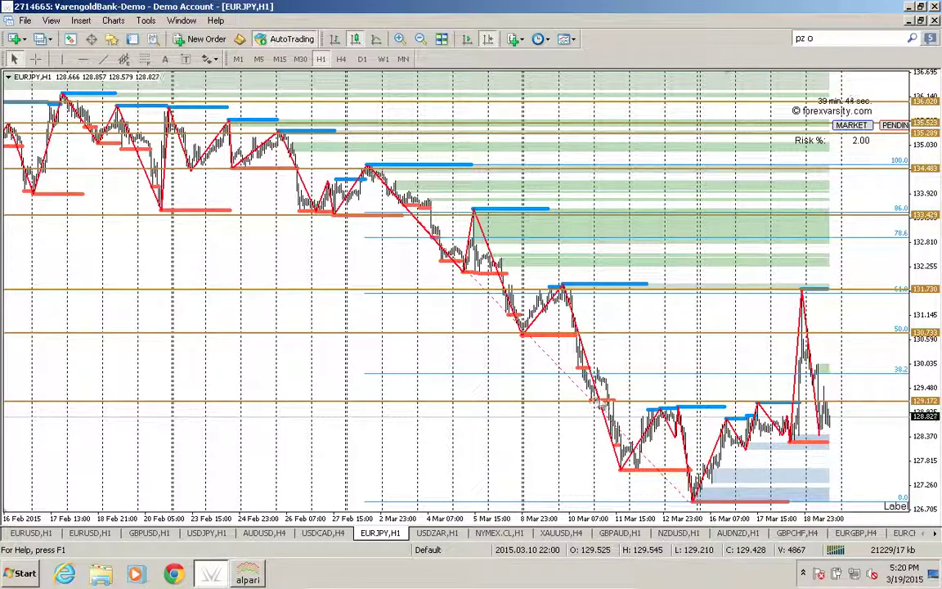
mouse_move(602, 406)
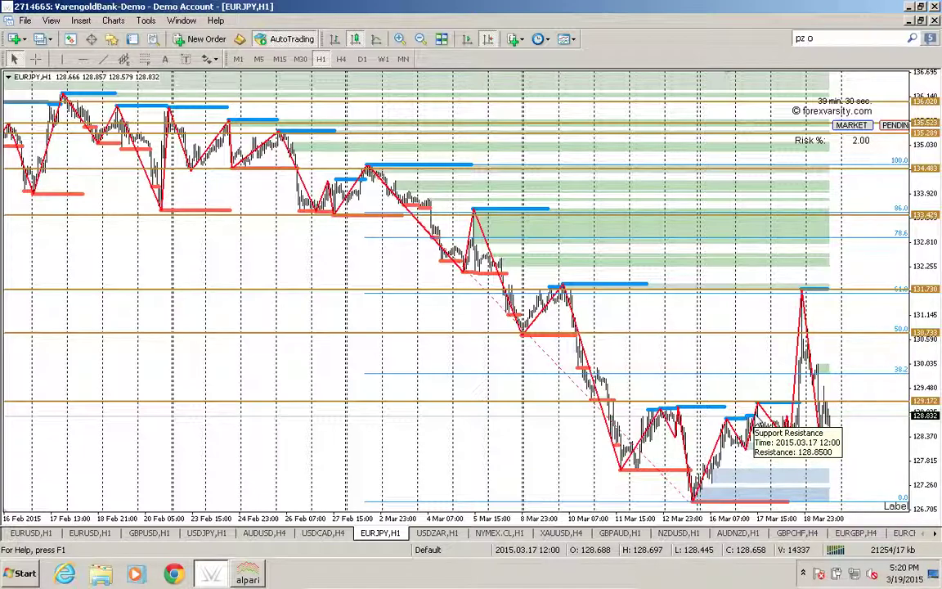
scroll(383, 357, up, 3)
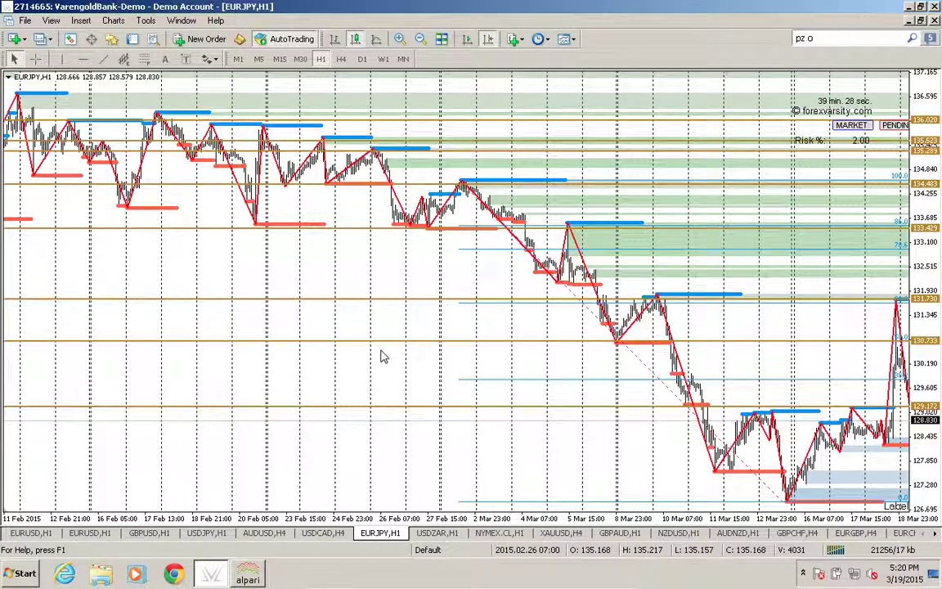
scroll(384, 357, up, 3)
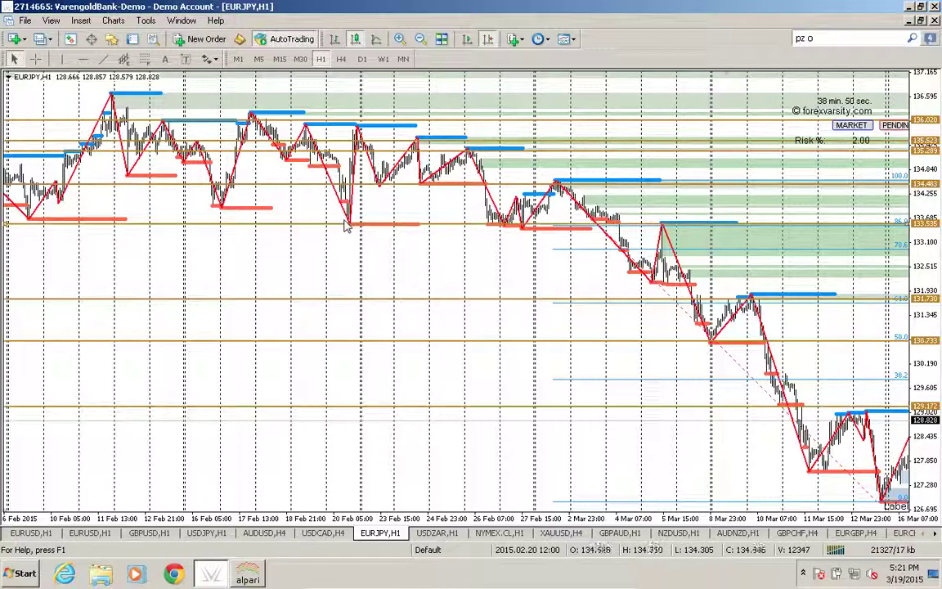
- Raise the 134.483 horizontal line on EURJPY to 134.574, at the 2 March swing high
drag(298, 248, 368, 242)
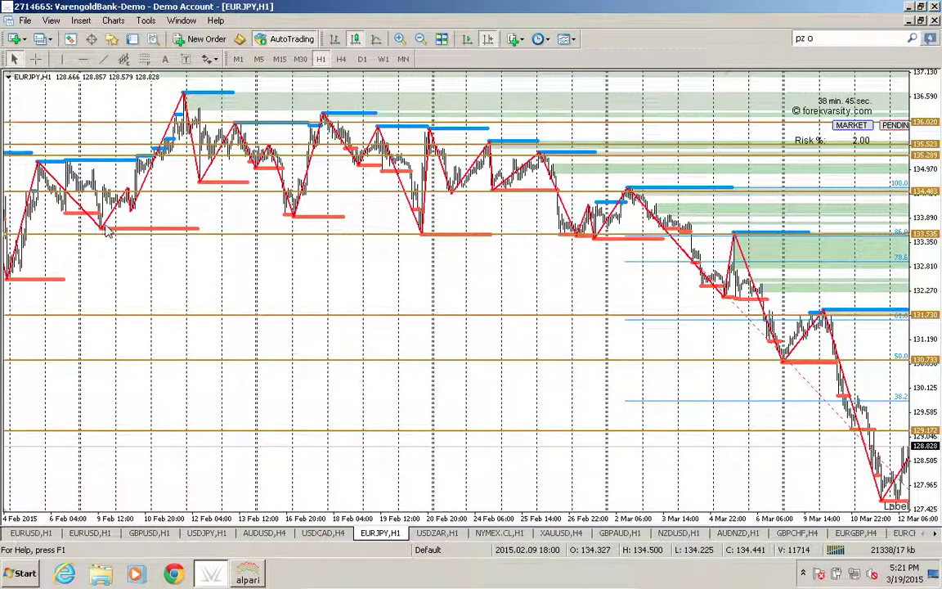
mouse_move(103, 232)
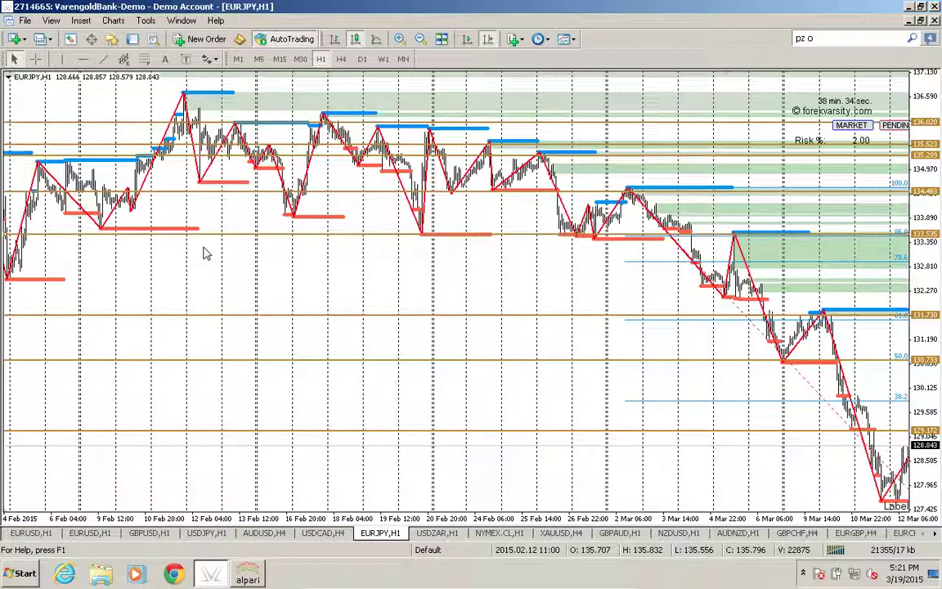
drag(284, 269, 342, 265)
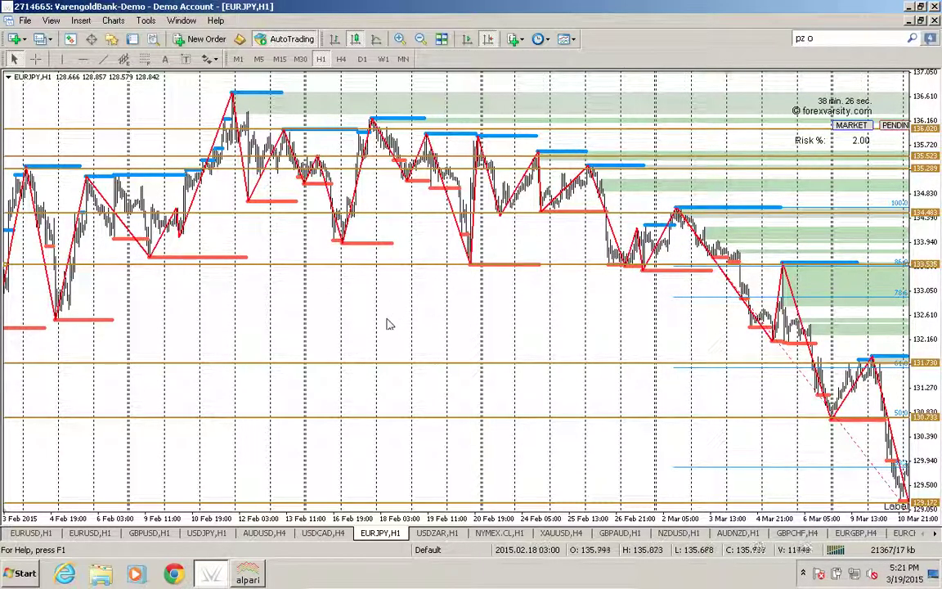
drag(384, 329, 408, 323)
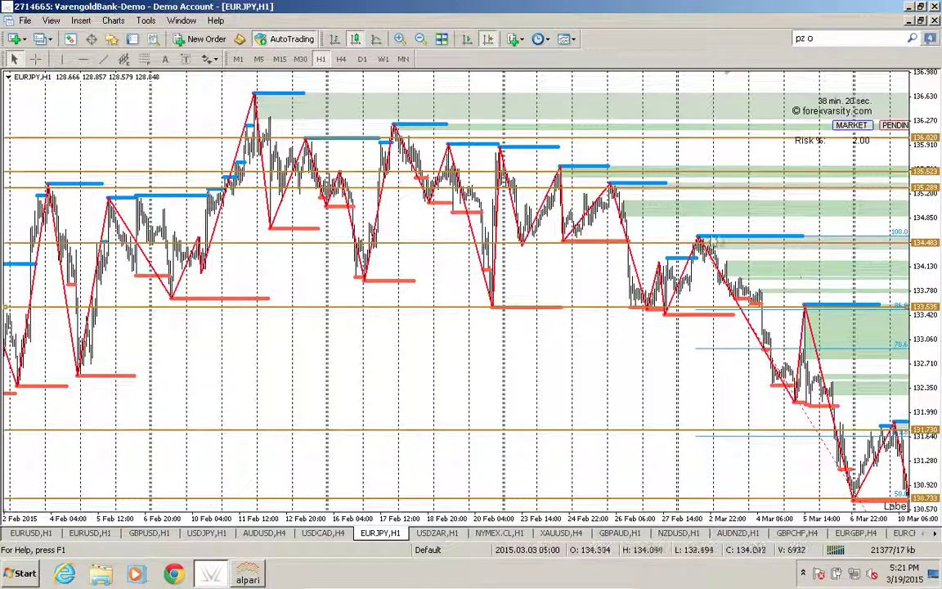
mouse_move(707, 242)
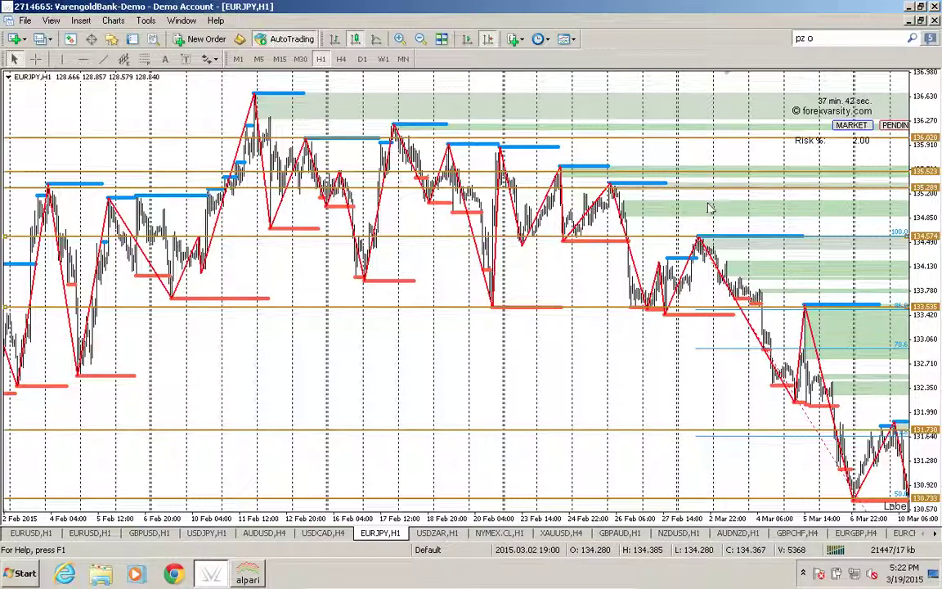
- Review EURJPY's late January to February swings and lower the 133.535 horizontal line to 133.507
drag(558, 297, 658, 286)
drag(548, 312, 669, 288)
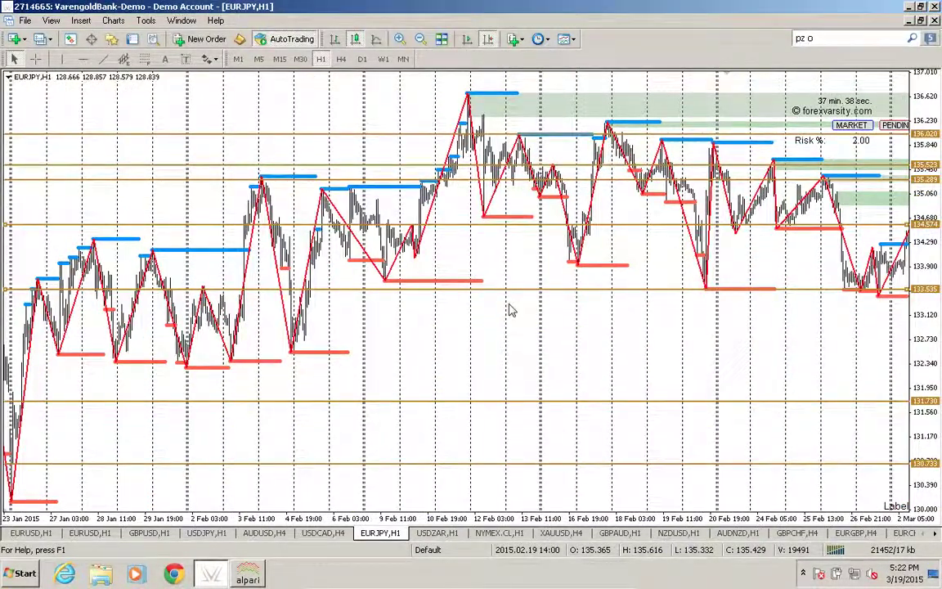
drag(568, 320, 696, 328)
mouse_move(621, 326)
mouse_down()
mouse_move(695, 328)
mouse_move(733, 369)
mouse_move(781, 364)
mouse_move(647, 370)
mouse_move(595, 310)
mouse_up()
drag(667, 397, 557, 372)
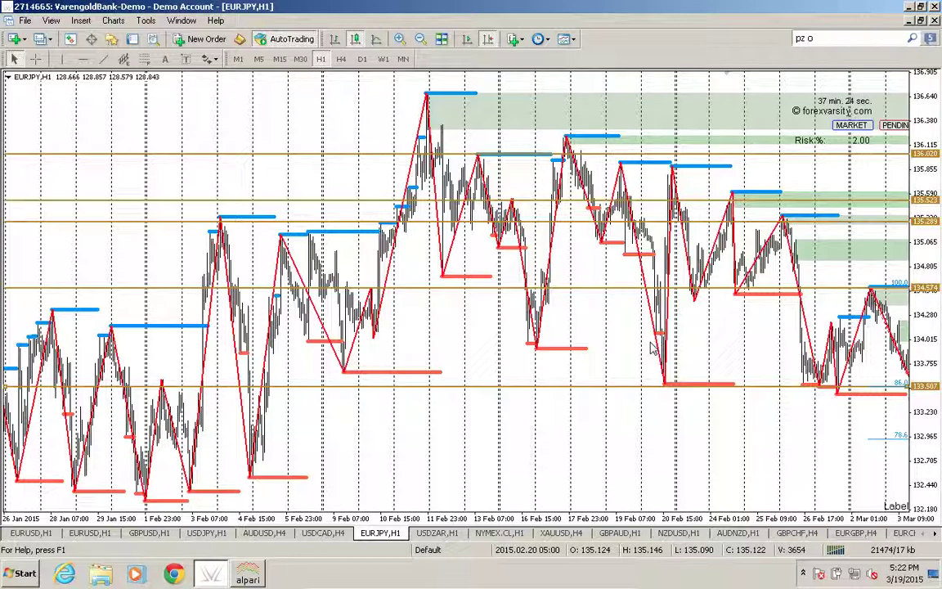
- Check the 133.507 level against EURJPY's January and February price history and lower the line to 133.124
scroll(623, 360, down, 2)
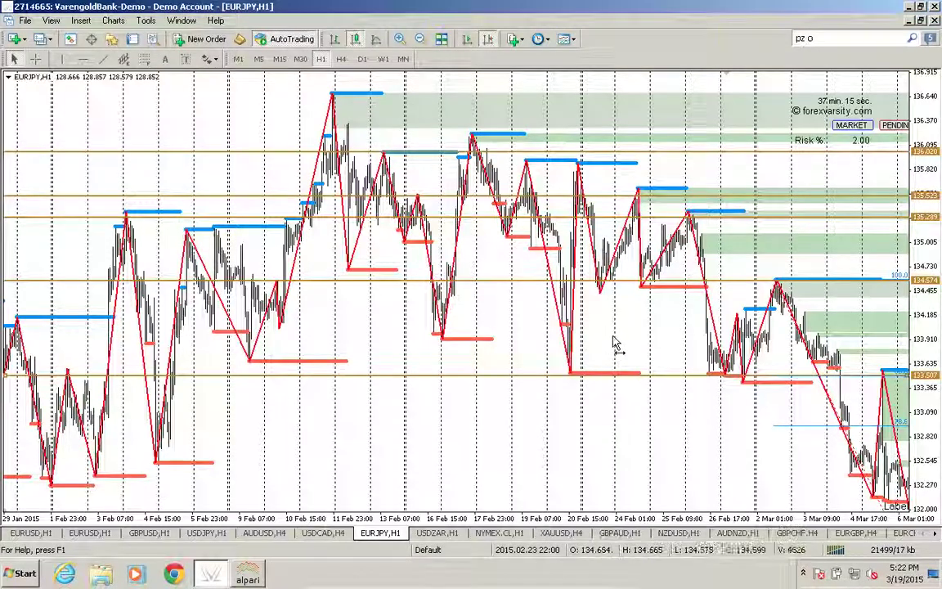
scroll(614, 344, up, 2)
scroll(458, 357, up, 2)
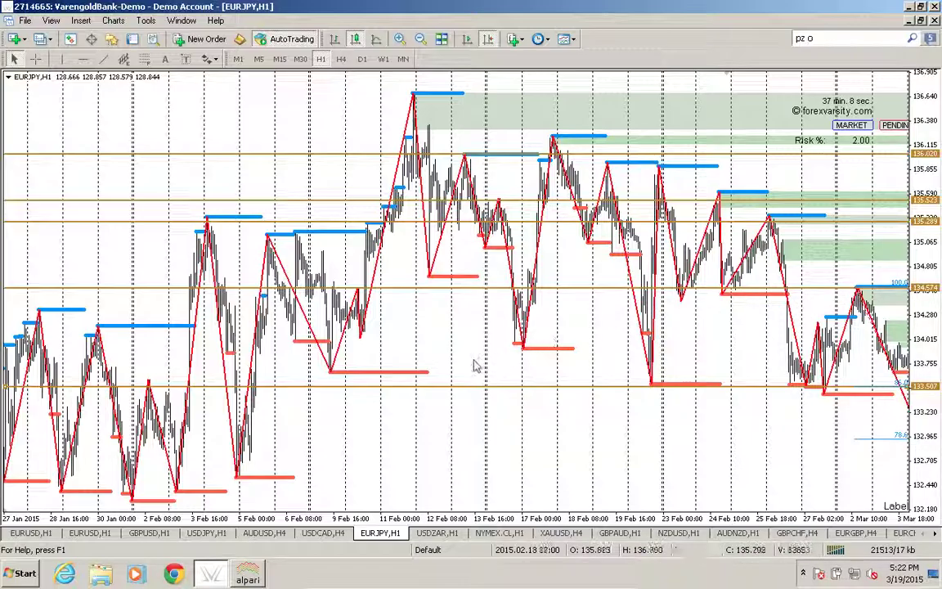
drag(460, 353, 684, 362)
drag(78, 262, 233, 247)
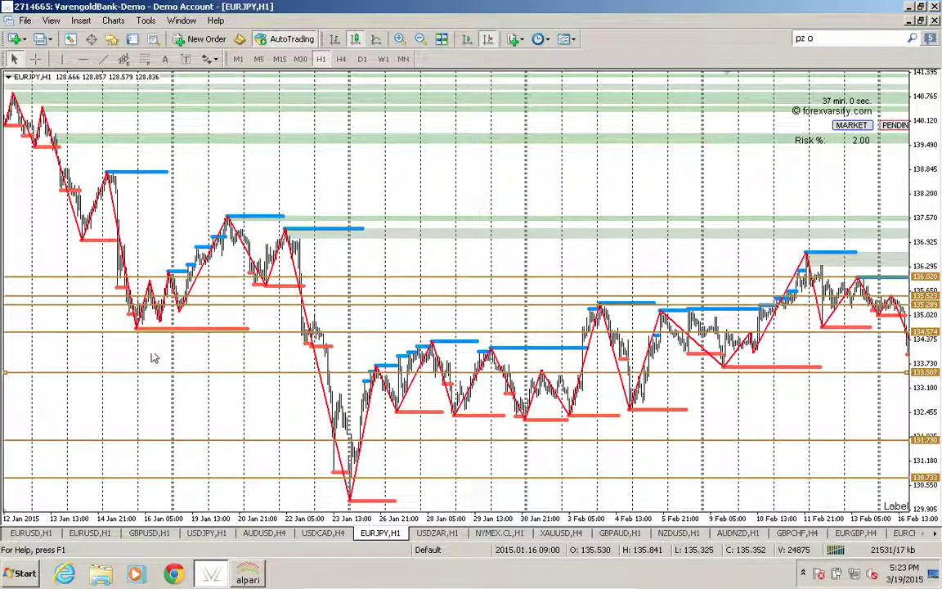
drag(141, 356, 274, 396)
drag(811, 458, 597, 447)
scroll(448, 430, down, 1)
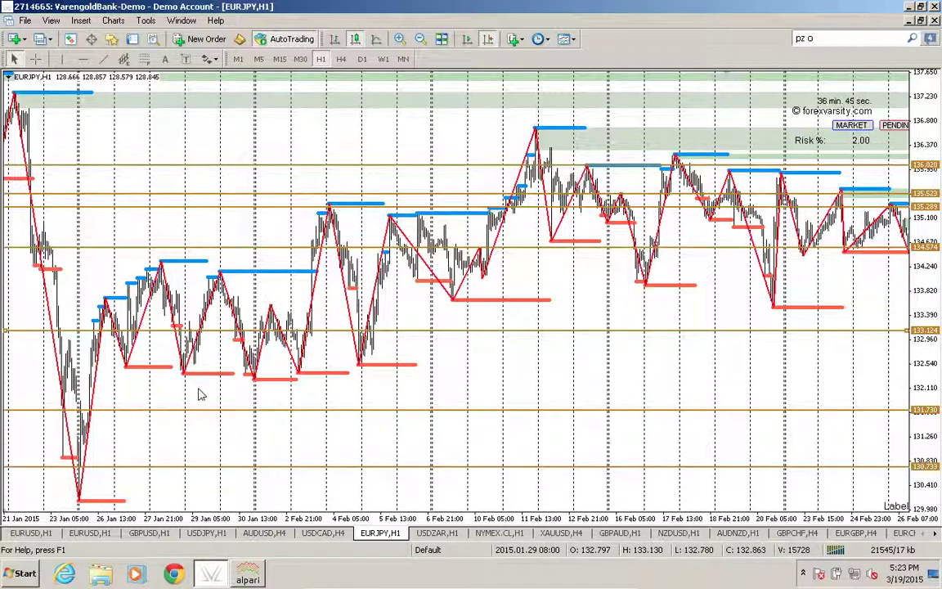
- Move the 131.730 line on EURJPY to 132.271 at the 30 January low, and add a horizontal line at 132.516
drag(198, 414, 208, 378)
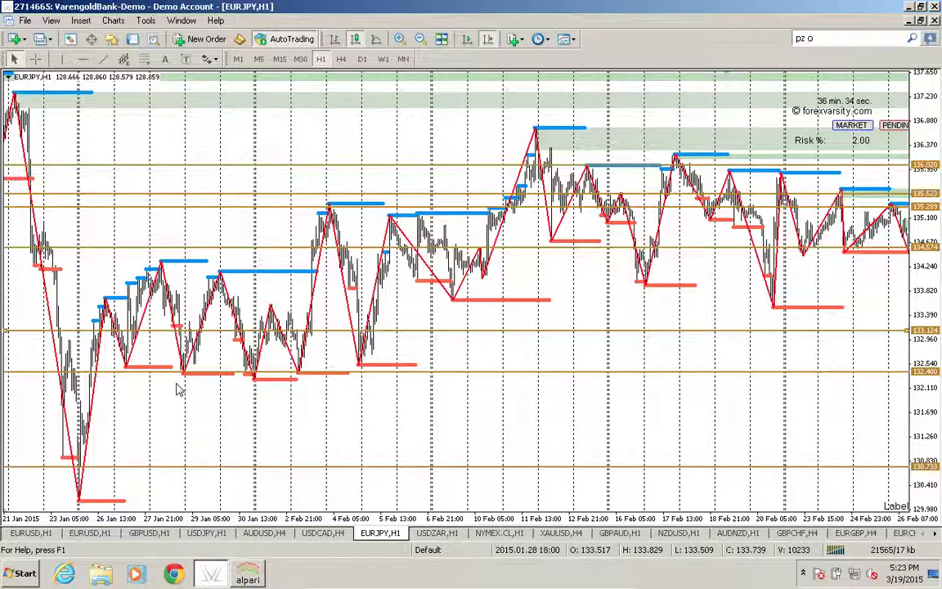
drag(173, 379, 173, 386)
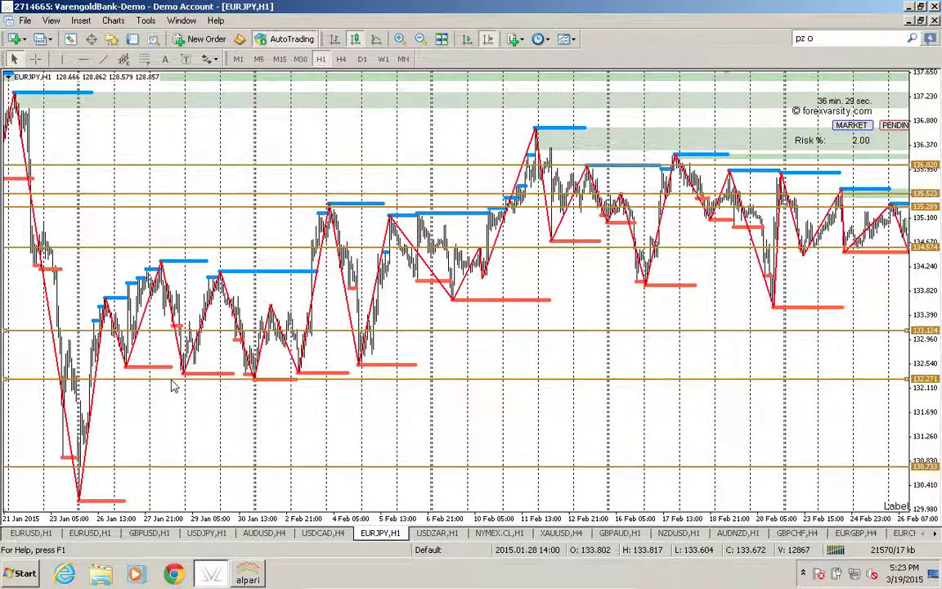
click(82, 59)
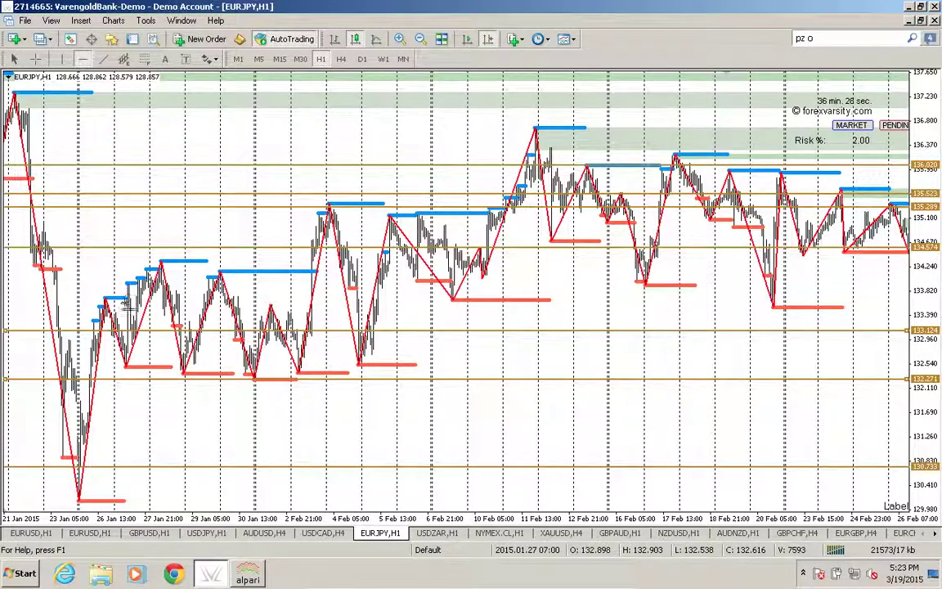
click(117, 368)
drag(117, 368, 118, 365)
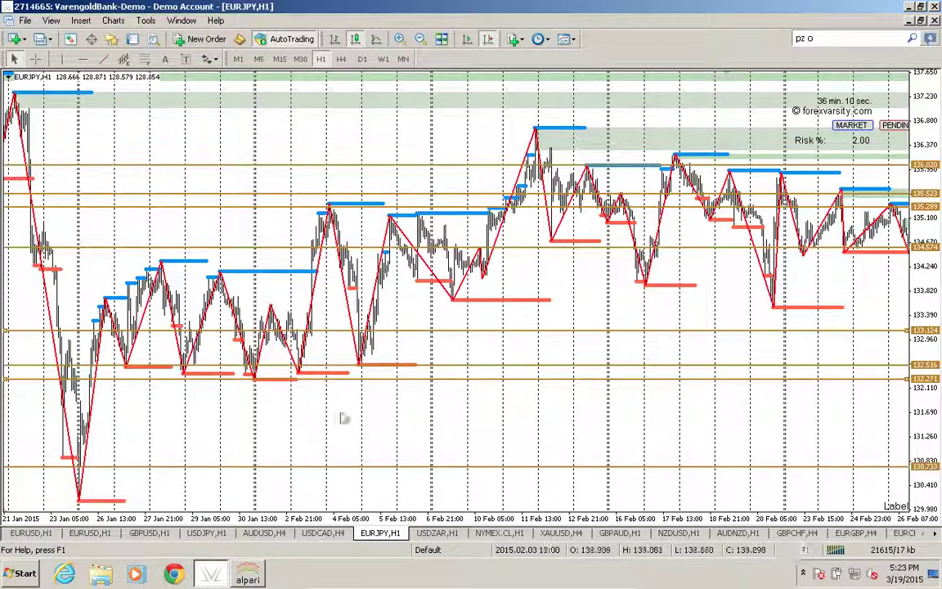
- Open the USDZAR H1 chart and delete the Buy Zone text label beside the latest candles
click(435, 533)
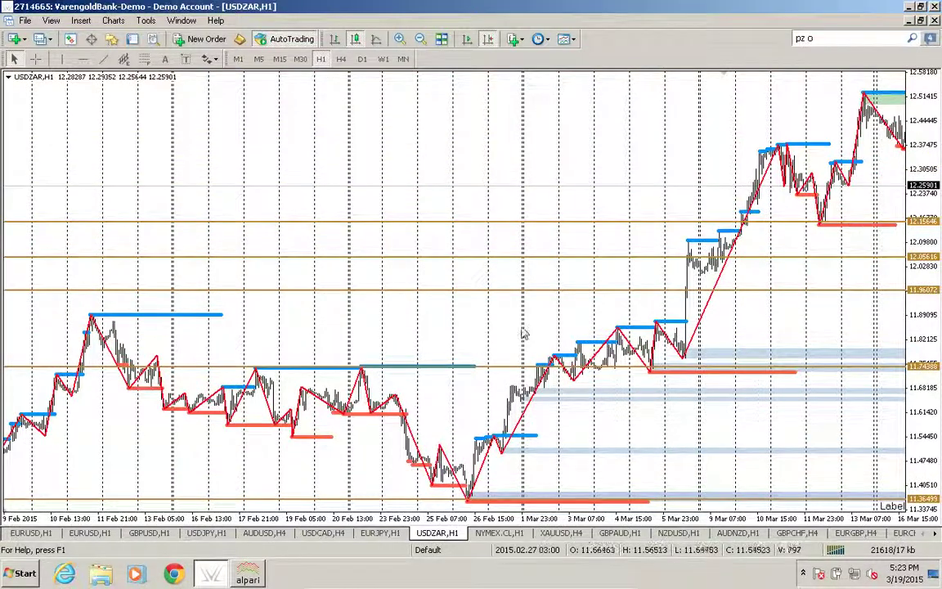
drag(508, 326, 127, 372)
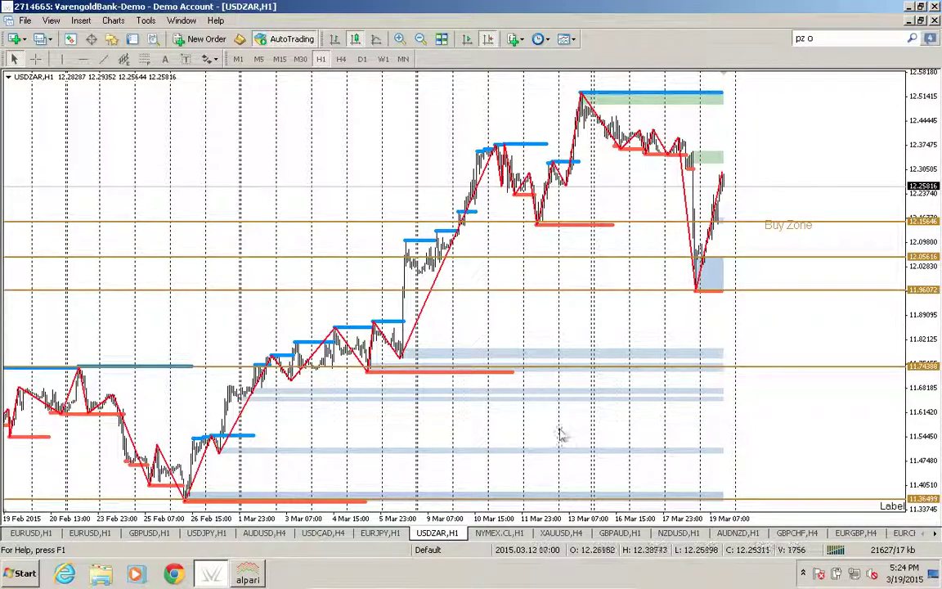
double_click(786, 227)
right_click(789, 230)
click(825, 279)
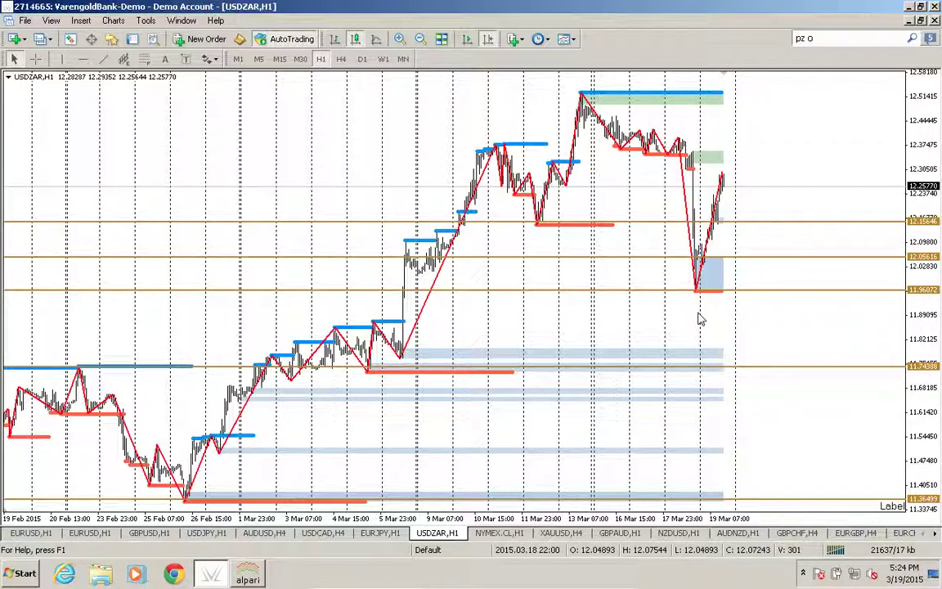
- Lower the 11.74388 horizontal line on USDZAR to 11.73131, at the early March swing low
drag(652, 278, 658, 273)
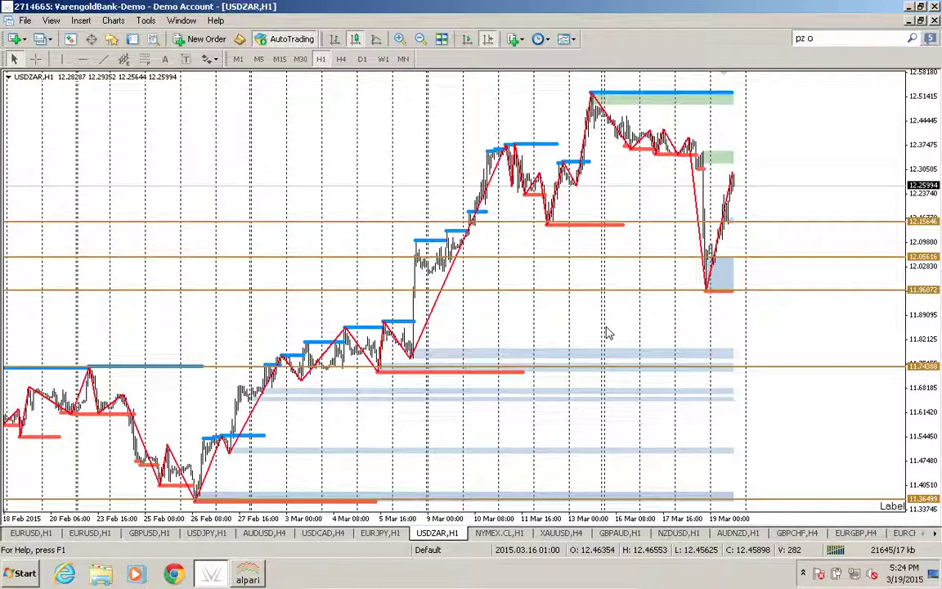
scroll(609, 334, down, 5)
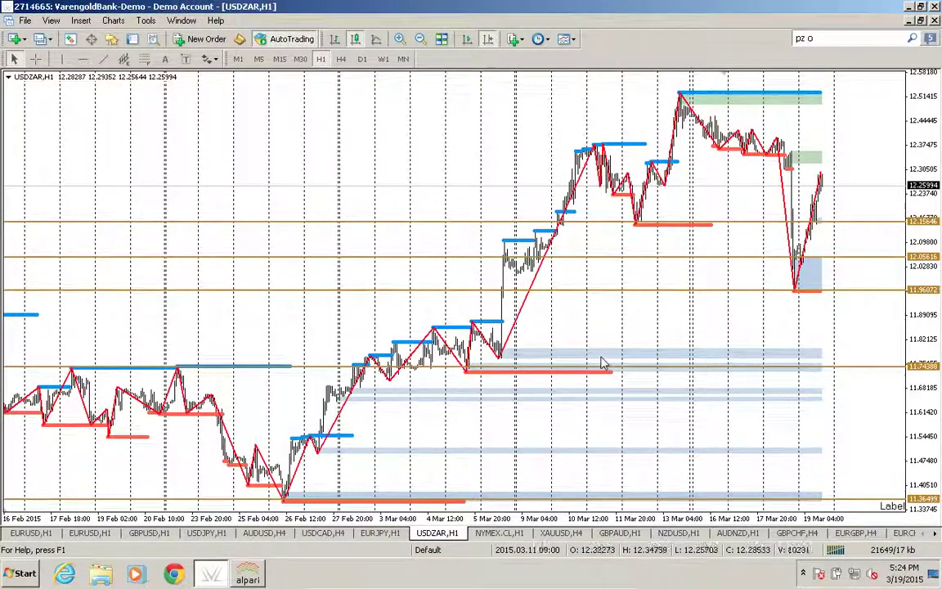
drag(592, 423, 615, 416)
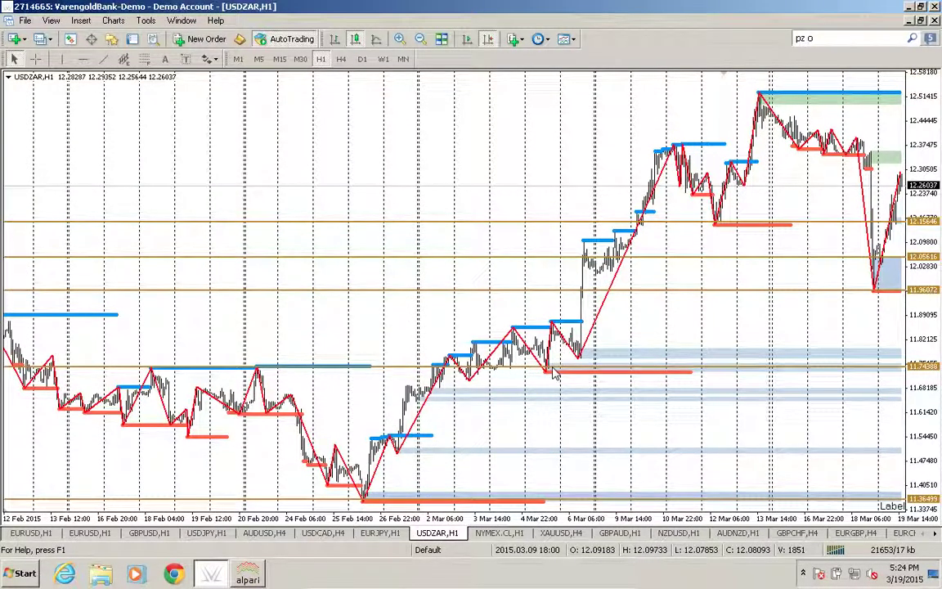
mouse_move(553, 378)
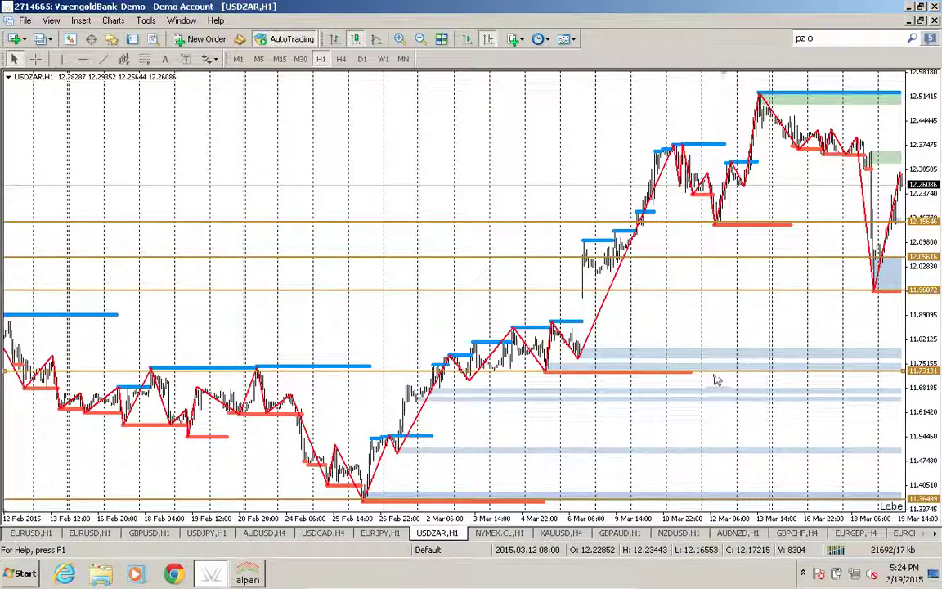
- Examine USDZAR's January and February swing highs and lows against the 11.73131 level
drag(677, 428, 744, 431)
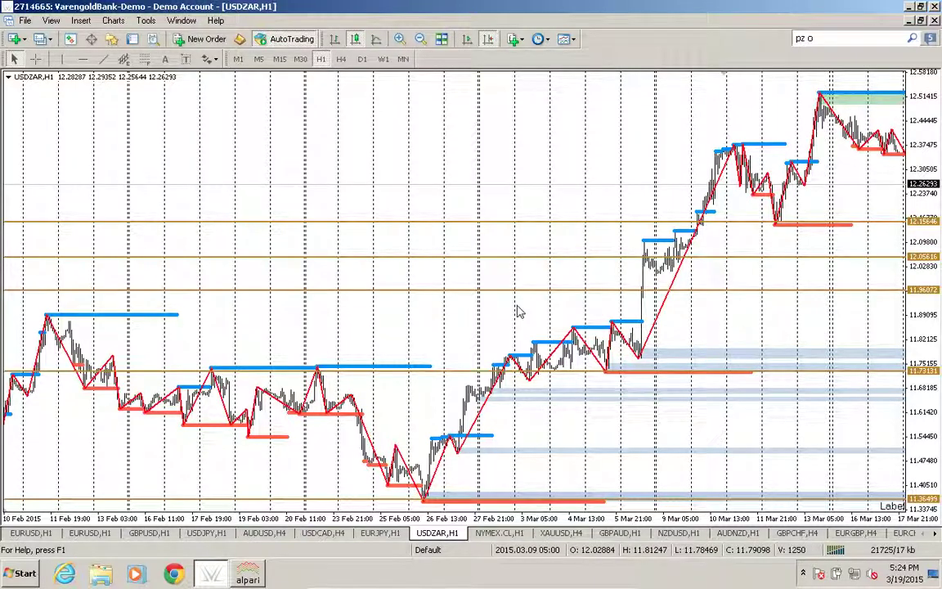
drag(332, 315, 460, 313)
mouse_move(133, 355)
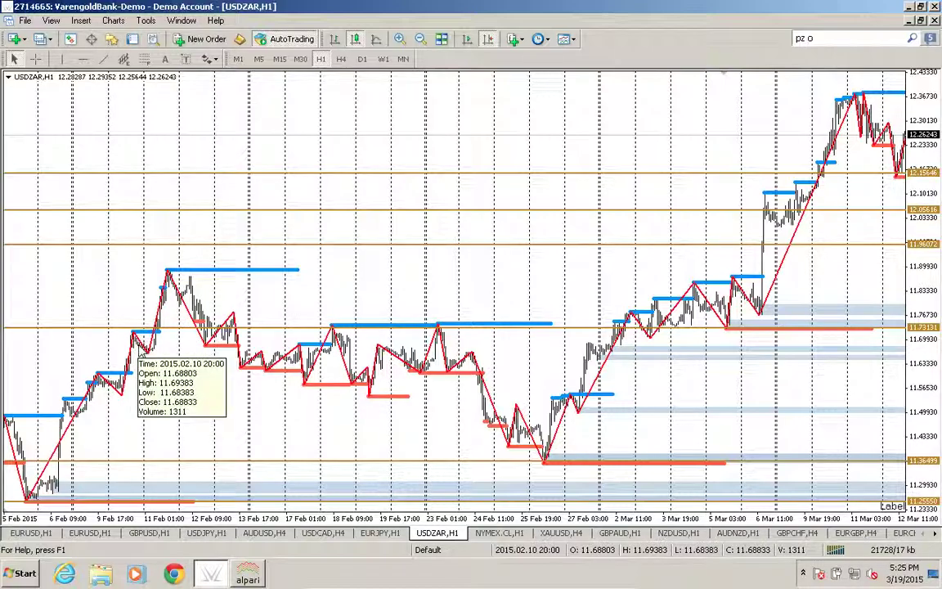
drag(215, 410, 364, 393)
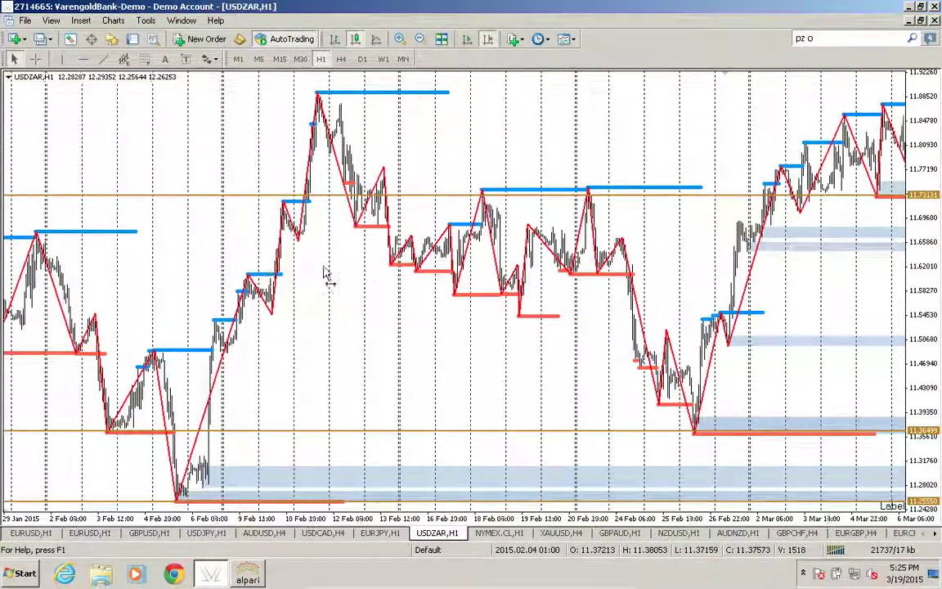
drag(313, 276, 530, 272)
drag(179, 242, 357, 229)
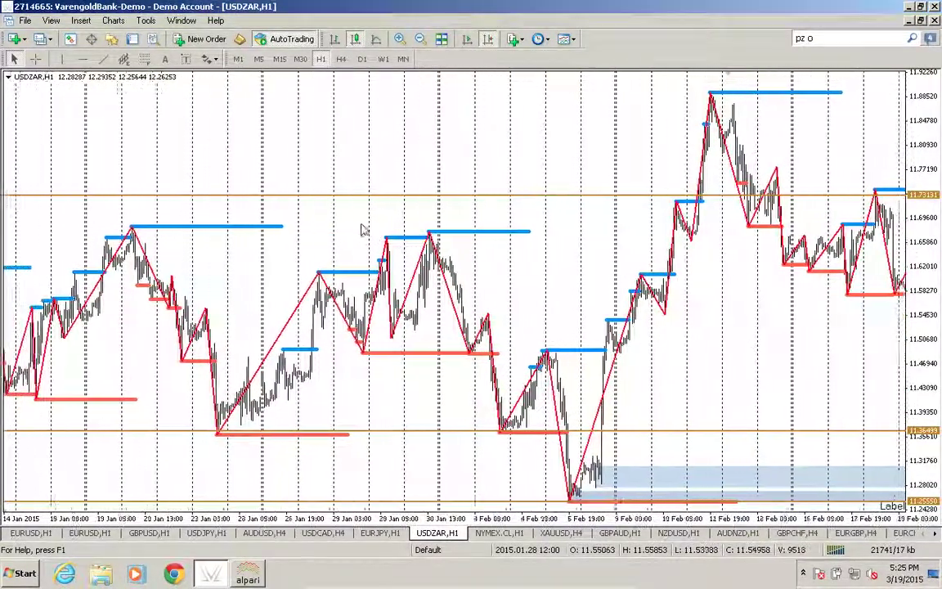
drag(162, 216, 27, 219)
drag(695, 194, 245, 345)
- Compare the 11.36499 line on USDZAR with the swing lows of late February, early February and late January
drag(270, 393, 354, 423)
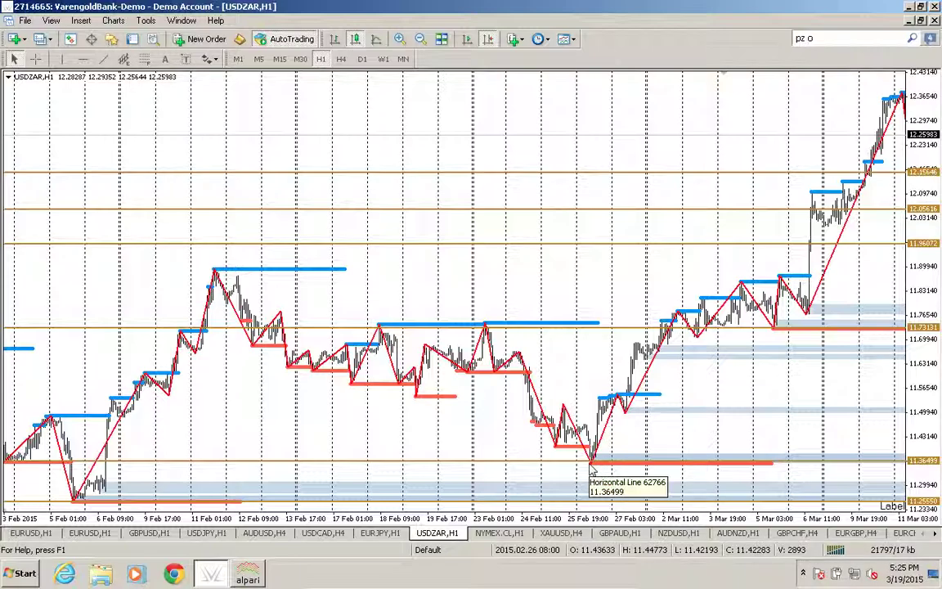
scroll(490, 437, up, 3)
scroll(498, 437, up, 2)
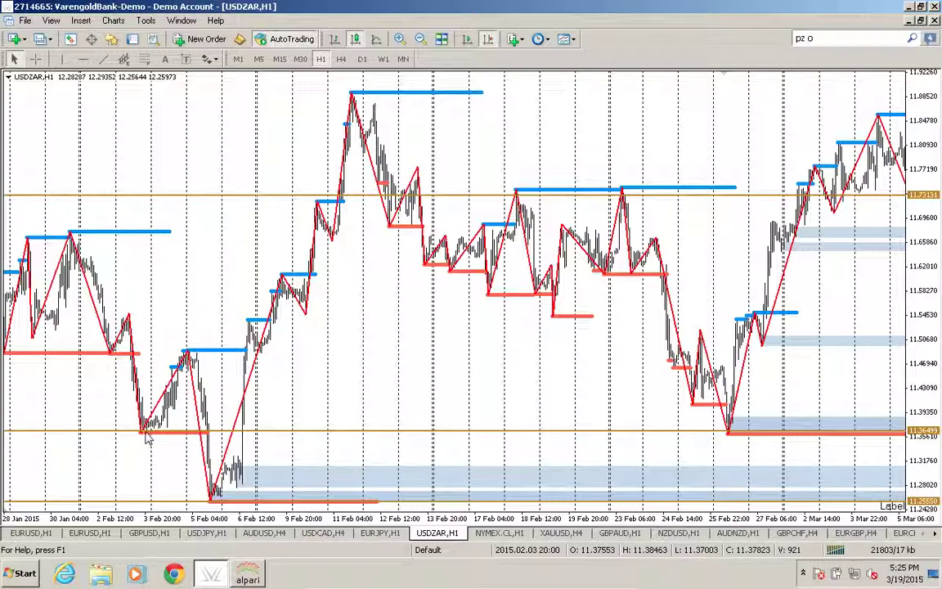
mouse_move(144, 440)
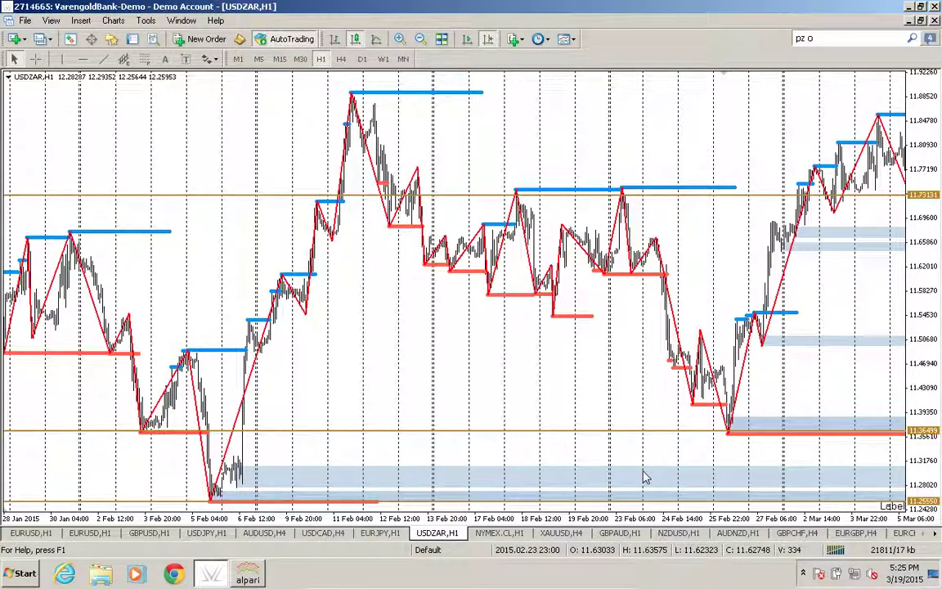
drag(319, 389, 458, 387)
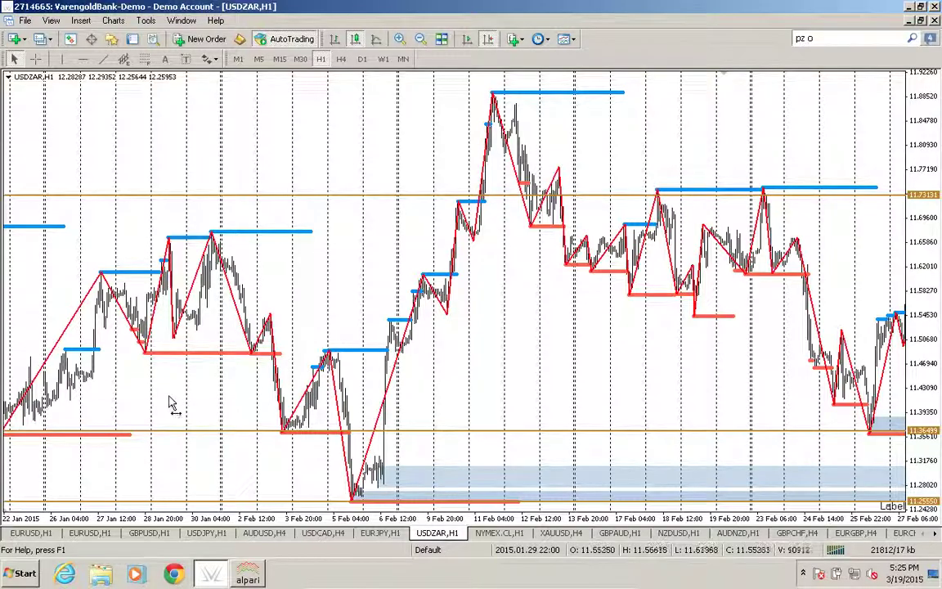
drag(172, 404, 327, 408)
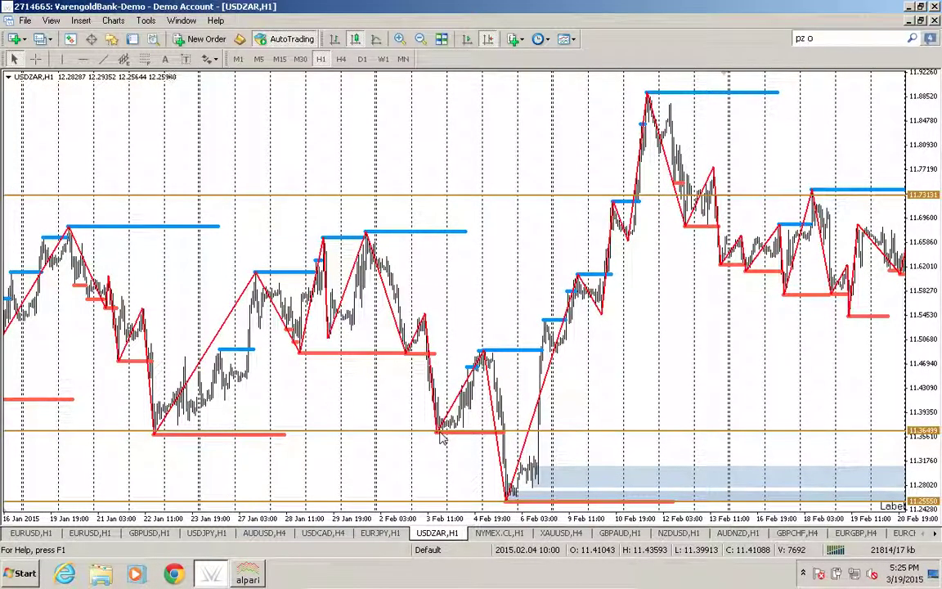
- Examine USDZAR's price history back to November 2014 against the 11.36499 and 11.25550 horizontal lines
mouse_move(442, 439)
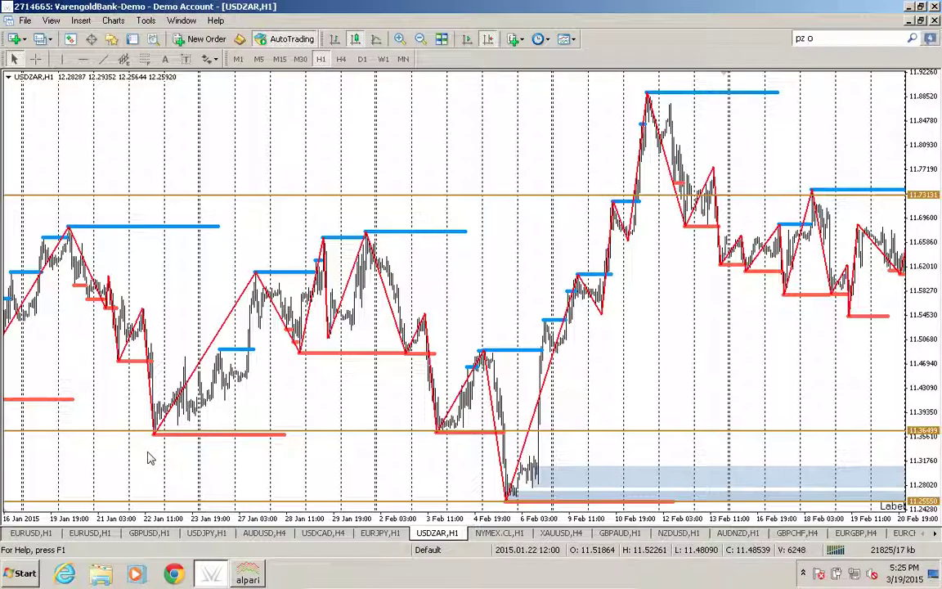
drag(159, 459, 301, 471)
scroll(210, 449, up, 3)
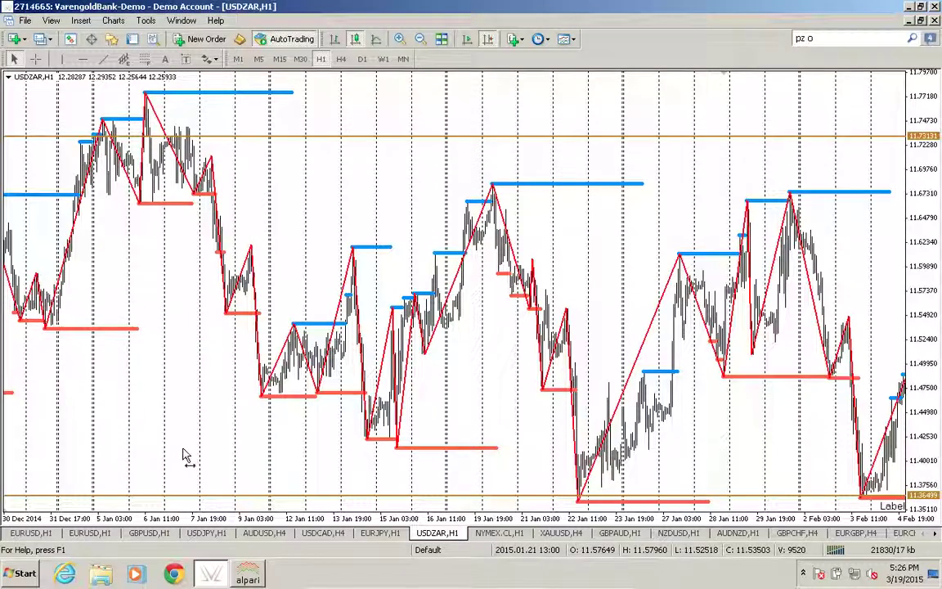
scroll(358, 442, up, 3)
scroll(520, 420, up, 3)
scroll(523, 419, up, 3)
scroll(184, 425, up, 3)
scroll(282, 423, up, 3)
scroll(520, 374, up, 3)
scroll(522, 364, down, 9)
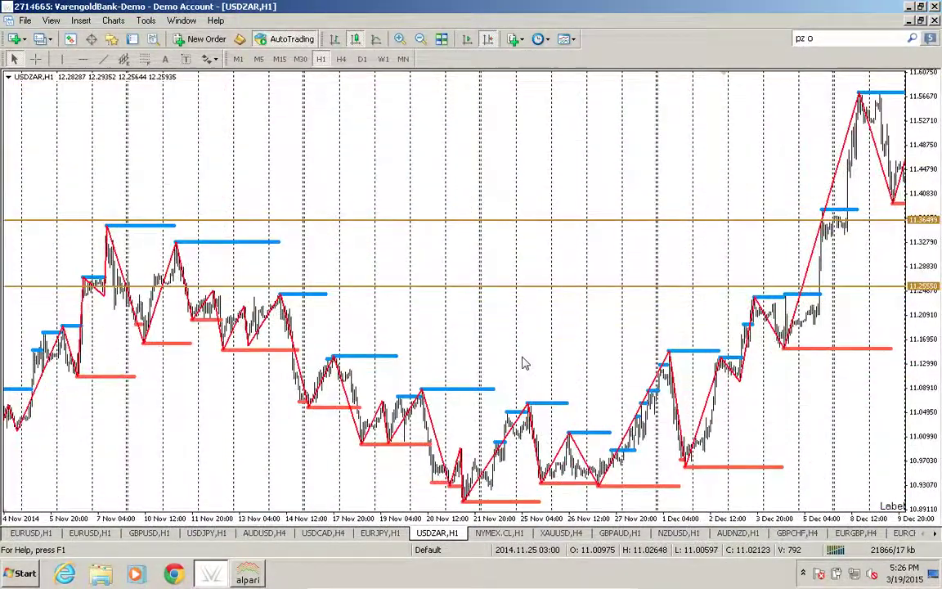
- Review USDZAR's December 2014 swings against the horizontal lines and return to the latest March 2015 candles
scroll(525, 363, down, 6)
scroll(525, 363, up, 4)
scroll(525, 364, up, 6)
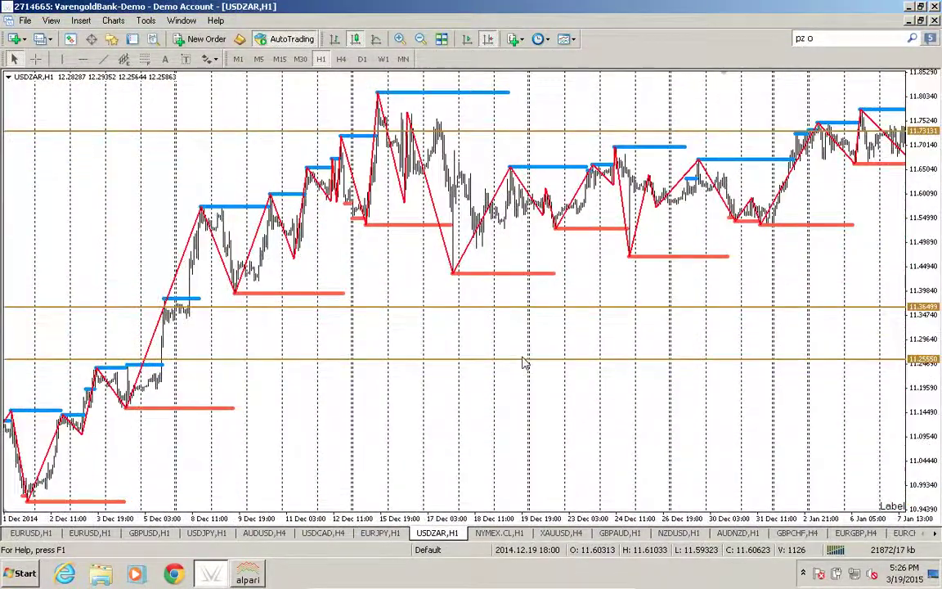
scroll(493, 364, down, 1)
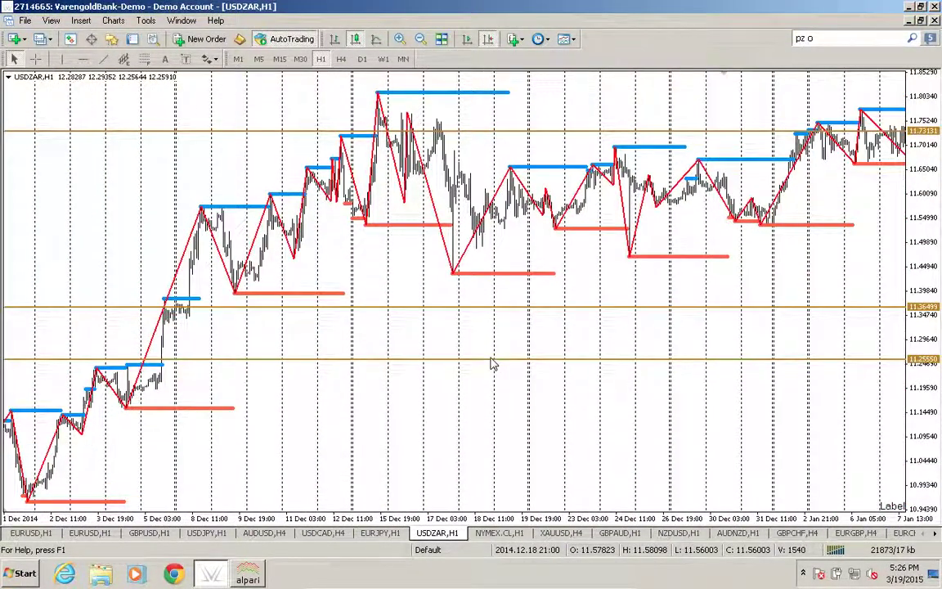
scroll(493, 364, down, 10)
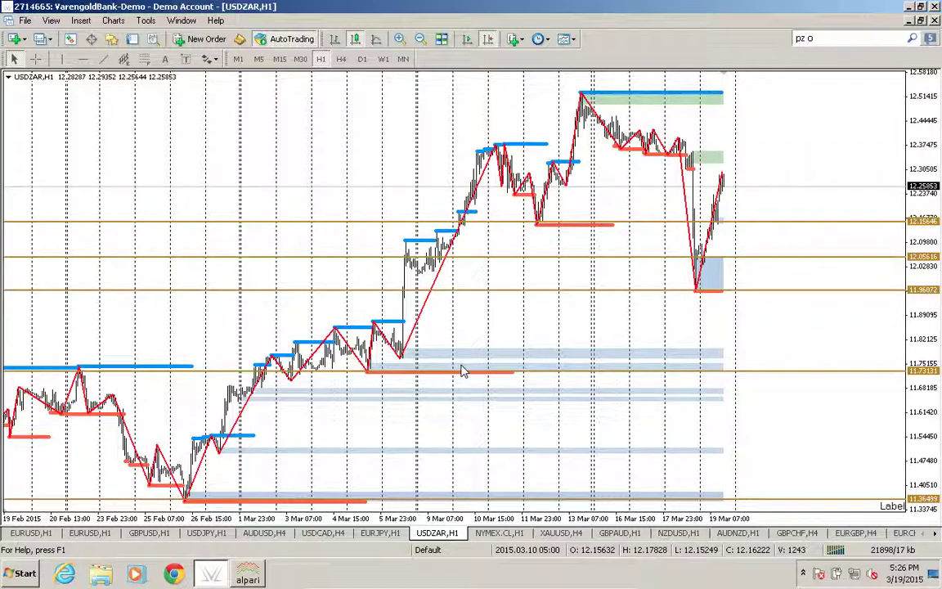
- Switch to the forexvarsity.com Traders Lounge chat room in Chrome, and bring QuickTime Player to the front
key(ctrl+Left)
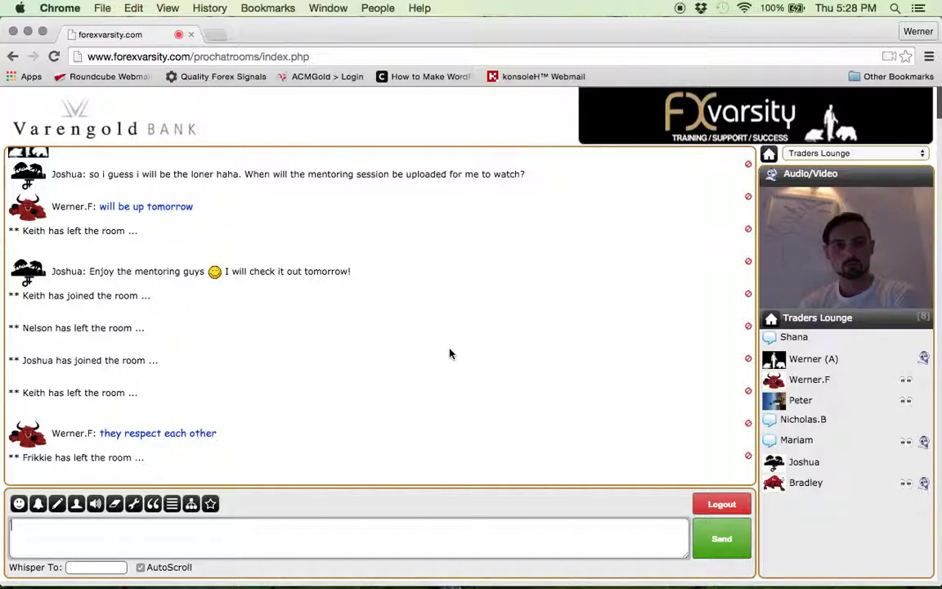
mouse_move(587, 582)
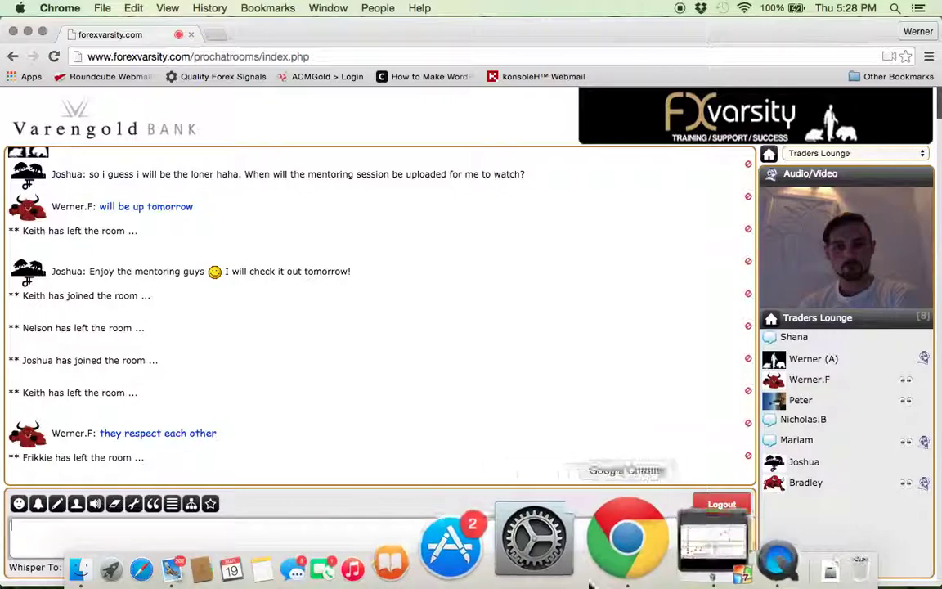
click(664, 548)
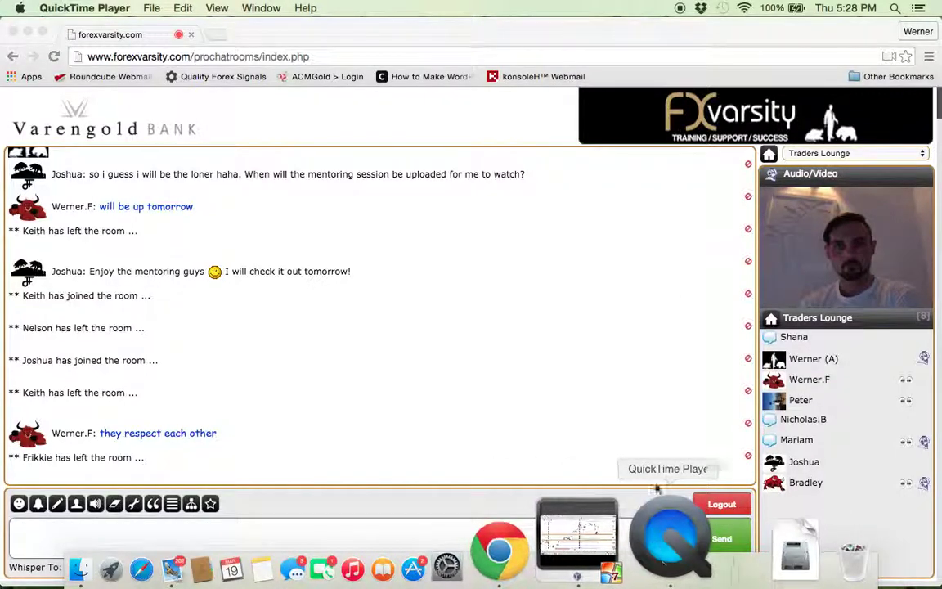